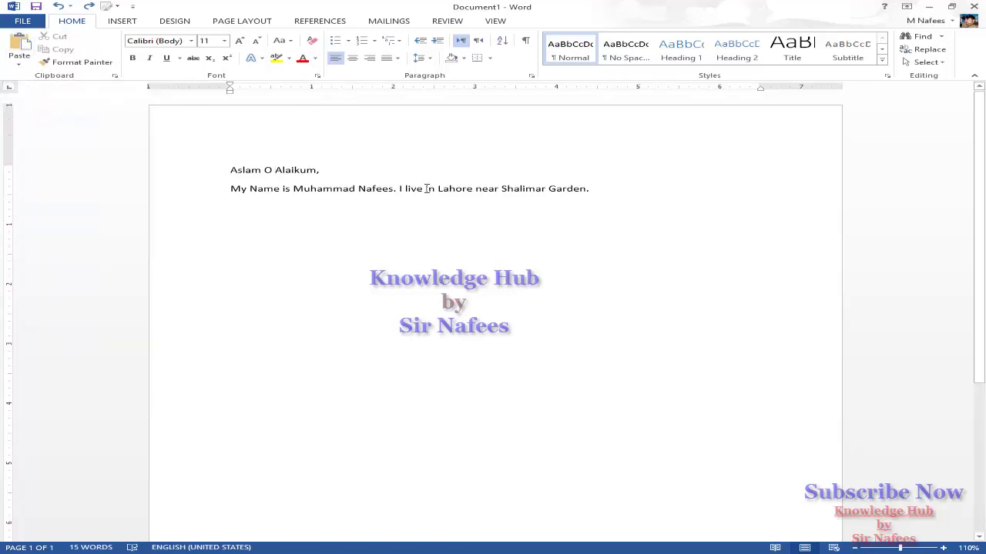
# Cut 'I live in Lahore near Shalimar Garden.' from the introduction line, leaving only the name sentence
pyautogui.moveTo(399, 189); pyautogui.dragTo(590, 189)
pyautogui.hotkey('ctrl', 'c')
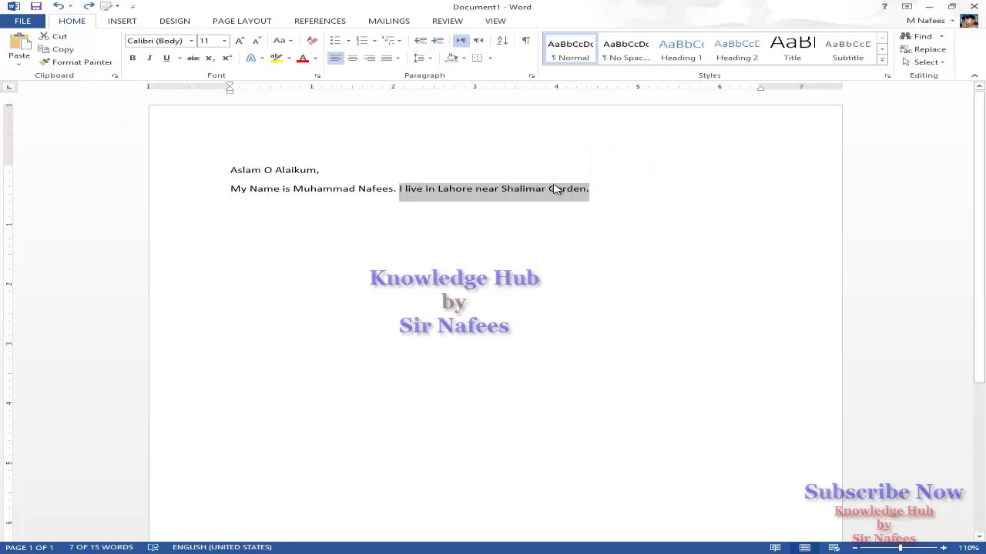
pyautogui.click(61, 38)
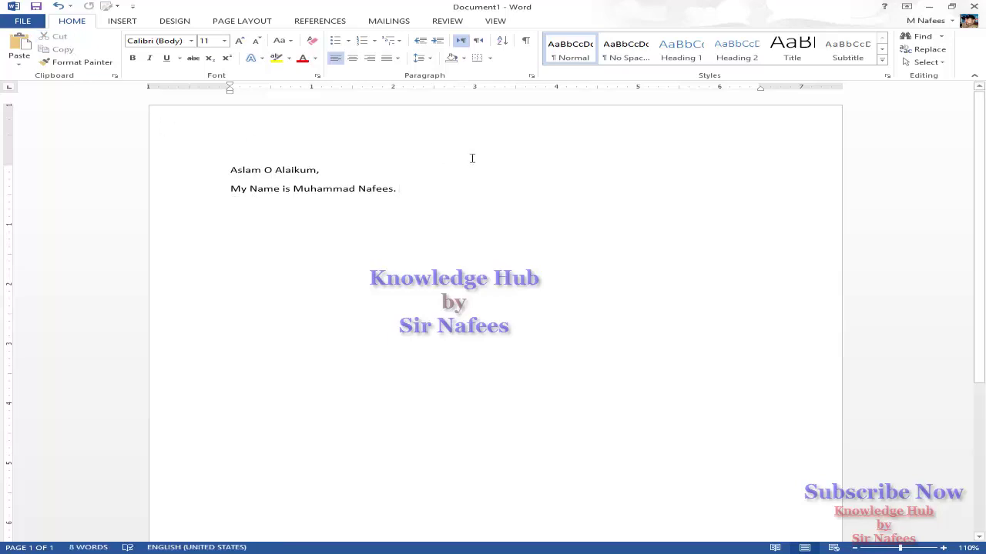
pyautogui.press('Return')
pyautogui.click(23, 40)
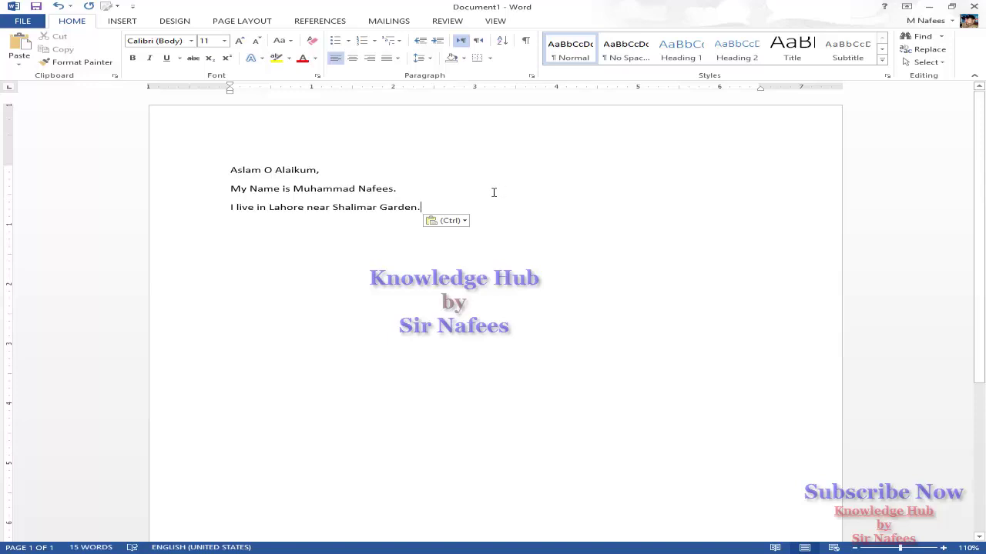
pyautogui.hotkey('ctrl', 'z')
pyautogui.hotkey('ctrl', 'z')
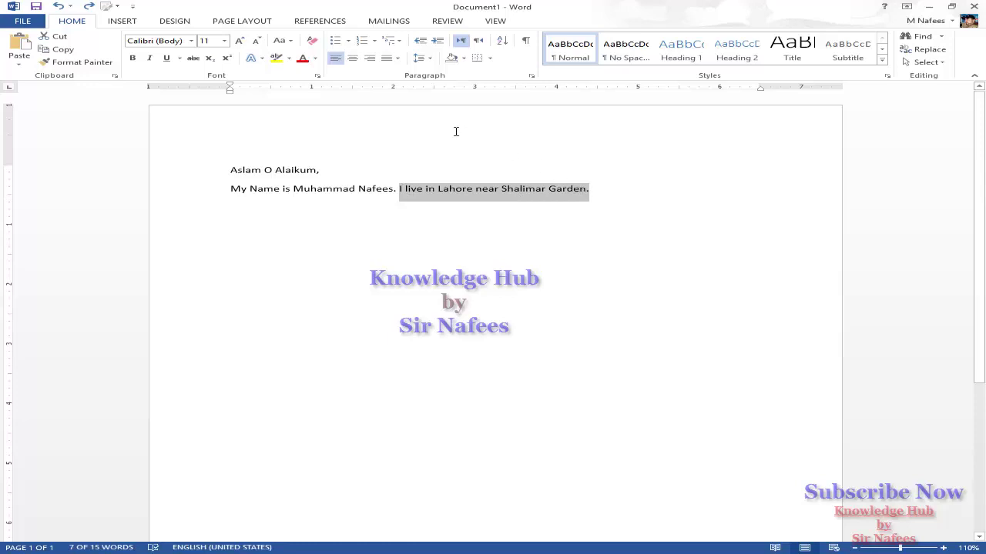
pyautogui.press('Delete')
pyautogui.click(248, 199)
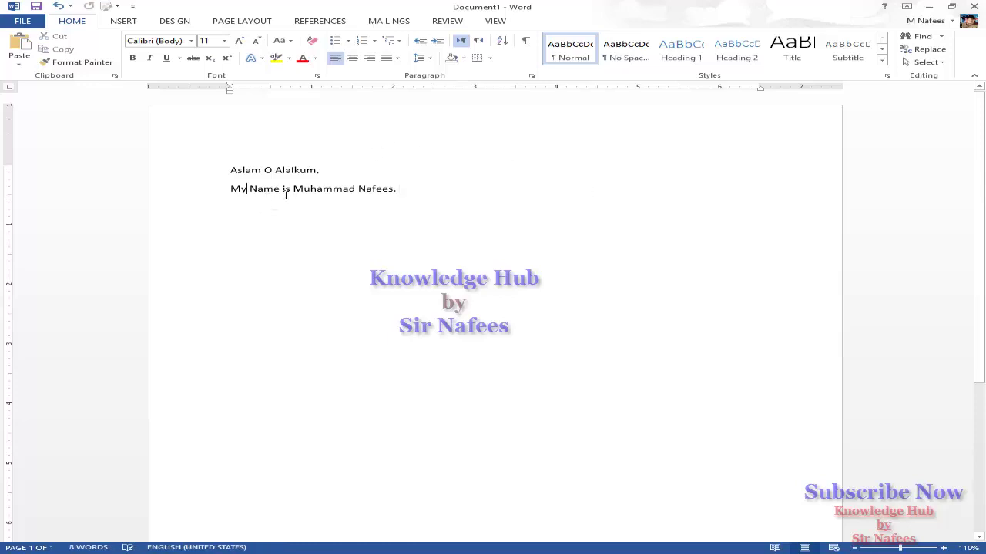
# Paste 'I live in Lahore near Shalimar Garden.' onto three lines below the name, then copy one line
pyautogui.click(407, 187)
pyautogui.doubleClick(231, 244)
pyautogui.hotkey('ctrl', 'v')
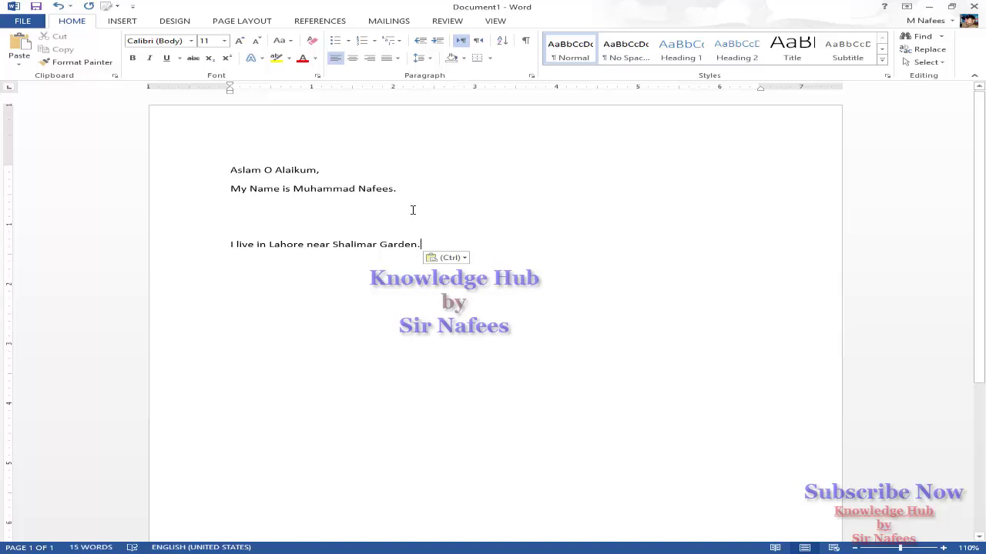
pyautogui.click(244, 224)
pyautogui.hotkey('ctrl', 'v')
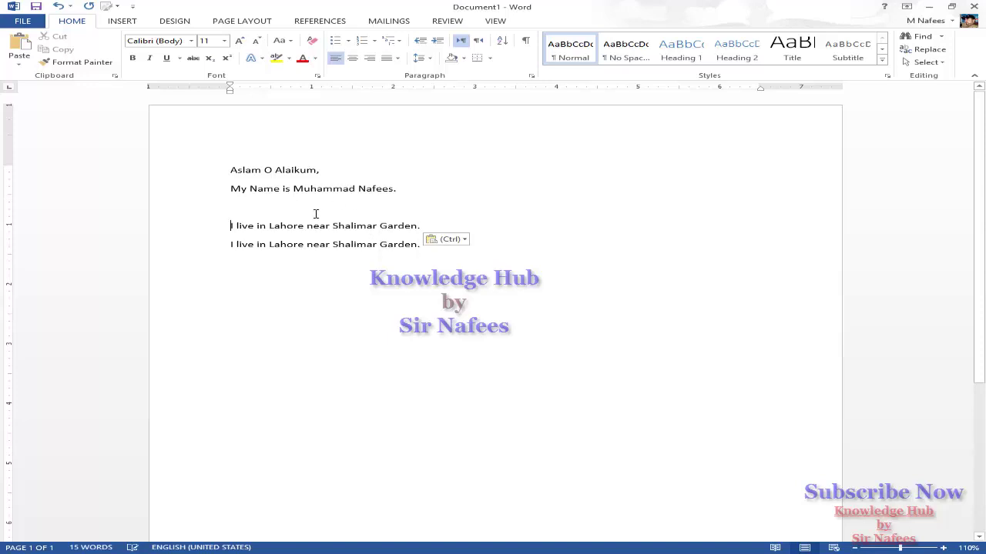
pyautogui.click(234, 207)
pyautogui.hotkey('ctrl', 'v')
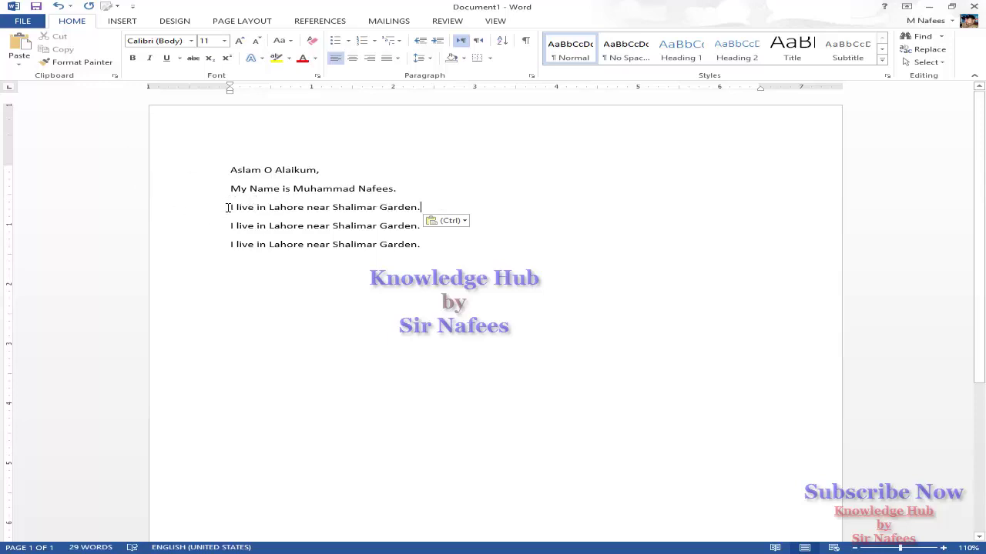
pyautogui.moveTo(228, 207); pyautogui.dragTo(422, 209)
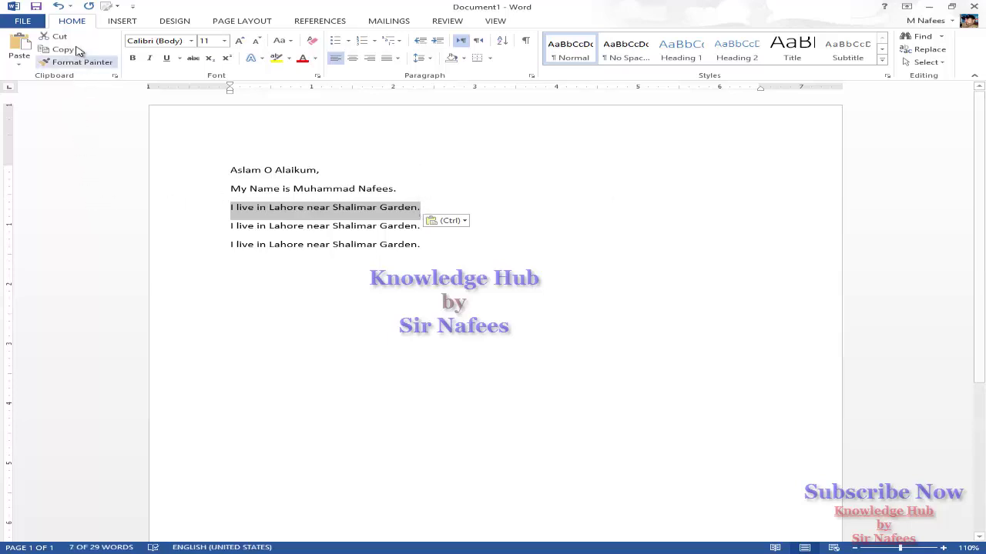
pyautogui.click(77, 49)
# Paste the copied Lahore sentence seven times into a new paragraph below the three lines
pyautogui.click(280, 264)
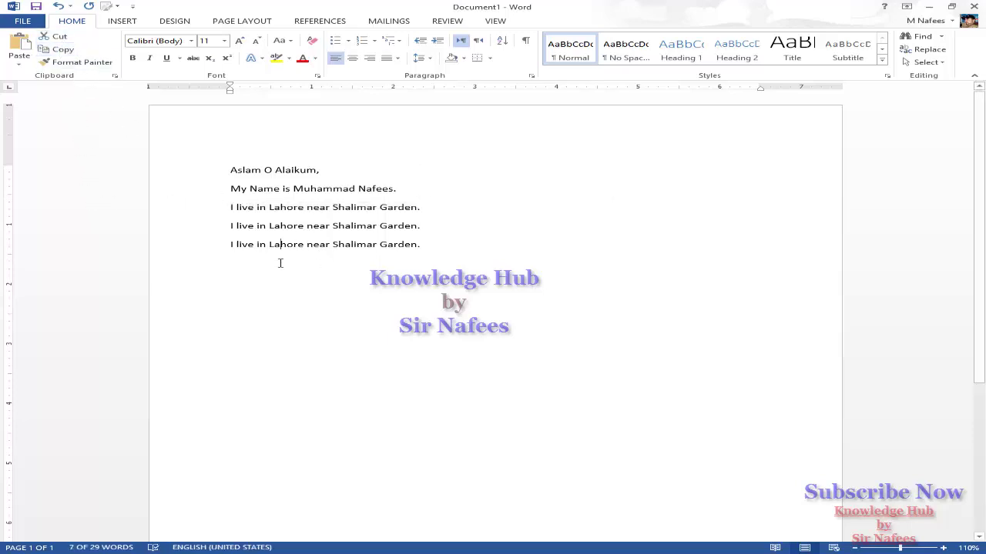
pyautogui.click(235, 261)
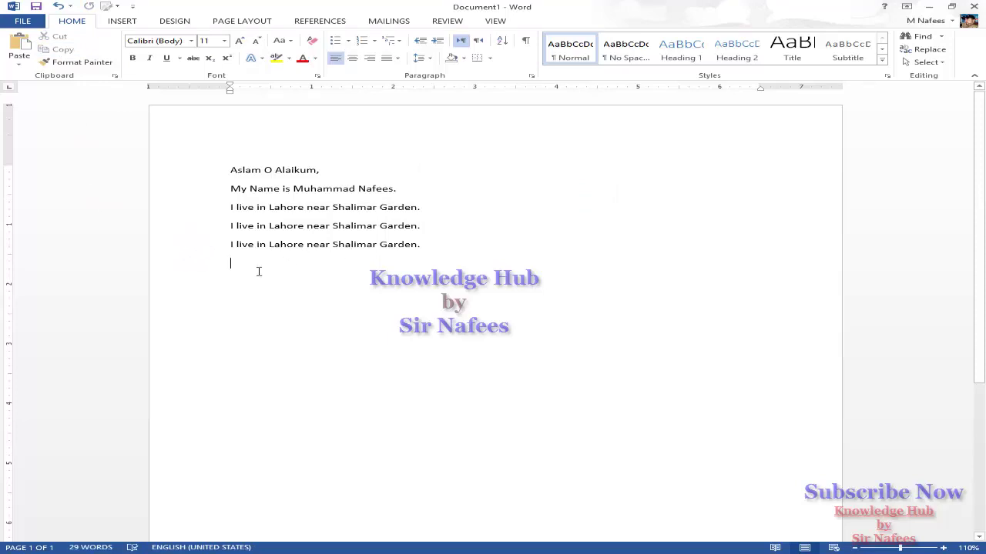
pyautogui.hotkey('ctrl', 'v')
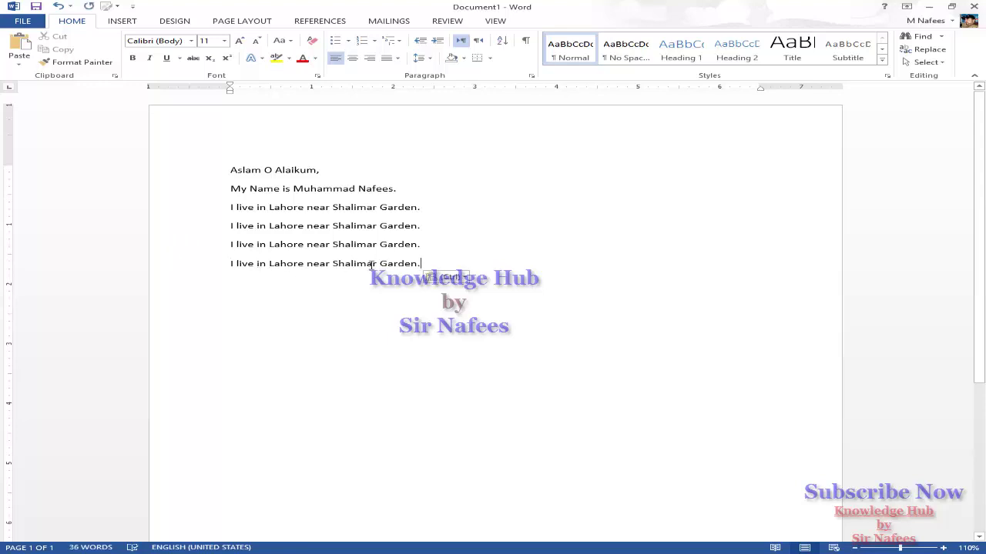
pyautogui.hotkey('ctrl', 'v')
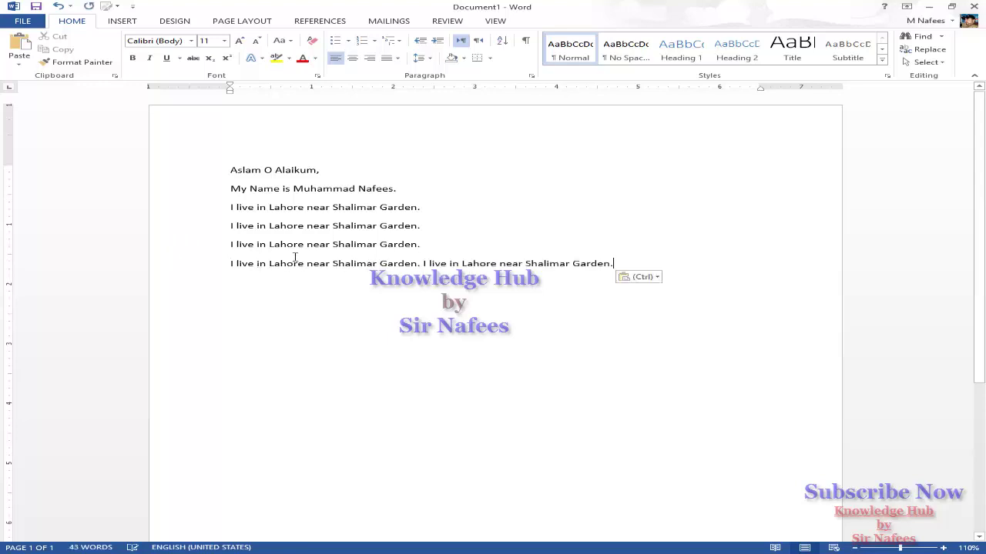
pyautogui.hotkey('ctrl', 'v')
pyautogui.hotkey('ctrl', 'v')
pyautogui.hotkey('ctrl', 'v')
pyautogui.hotkey('ctrl', 'v')
pyautogui.hotkey('ctrl', 'v')
pyautogui.hotkey('ctrl', 'v')
pyautogui.hotkey('ctrl', 'v')
pyautogui.hotkey('ctrl', 'v')
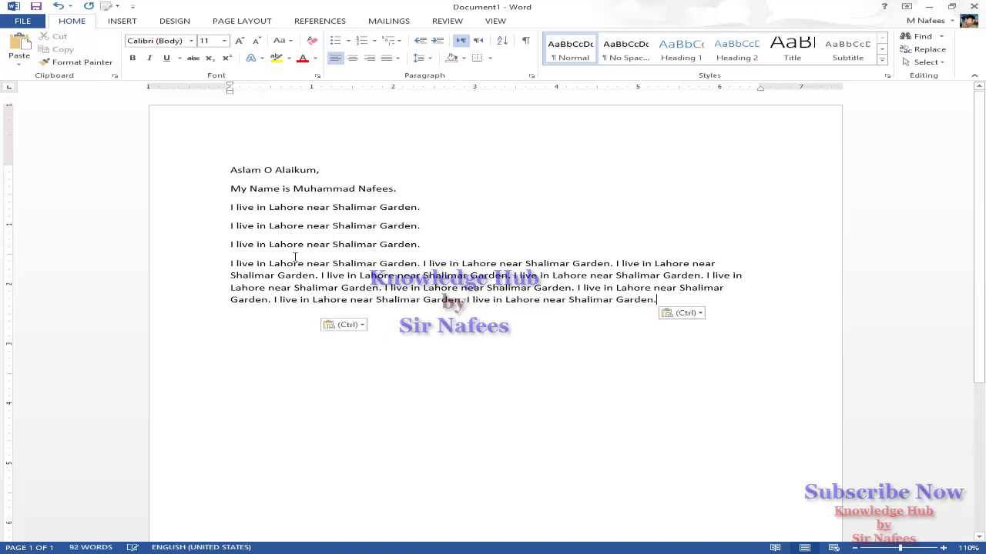
pyautogui.hotkey('ctrl', 'v')
pyautogui.hotkey('ctrl', 'v')
pyautogui.hotkey('ctrl', 'v')
pyautogui.hotkey('ctrl', 'v')
pyautogui.hotkey('ctrl', 'v')
pyautogui.hotkey('ctrl', 'v')
pyautogui.hotkey('ctrl', 'v')
pyautogui.hotkey('ctrl', 'v')
pyautogui.hotkey('ctrl', 'v')
pyautogui.hotkey('ctrl', 'v')
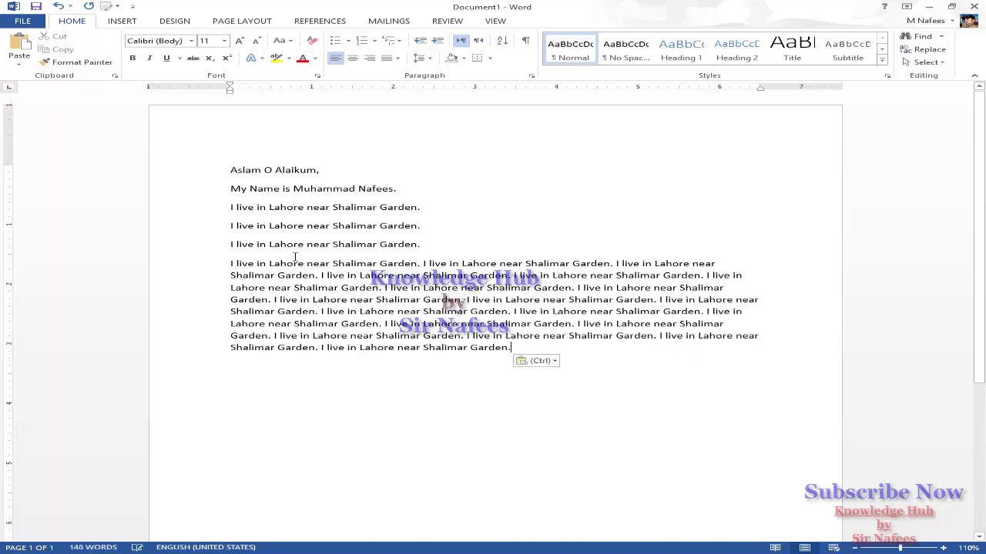
pyautogui.hotkey('ctrl', 'v')
pyautogui.hotkey('ctrl', 'v')
pyautogui.hotkey('ctrl', 'v')
pyautogui.hotkey('ctrl', 'v')
pyautogui.hotkey('ctrl', 'v')
pyautogui.hotkey('ctrl', 'v')
pyautogui.hotkey('ctrl', 'v')
pyautogui.hotkey('ctrl', 'v')
pyautogui.hotkey('ctrl', 'v')
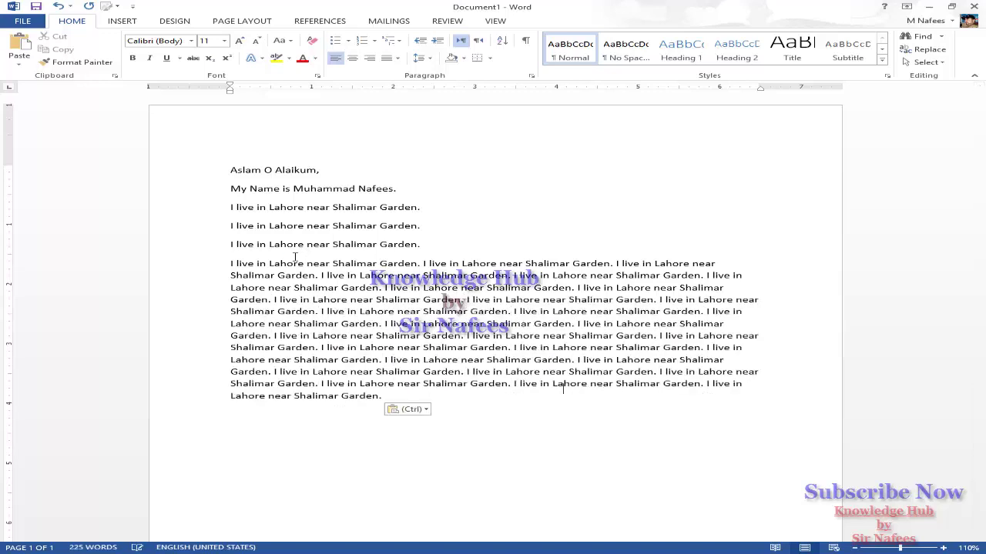
pyautogui.hotkey('ctrl', 'v')
pyautogui.hotkey('ctrl', 'v')
pyautogui.hotkey('ctrl', 'v')
pyautogui.hotkey('ctrl', 'v')
pyautogui.hotkey('ctrl', 'v')
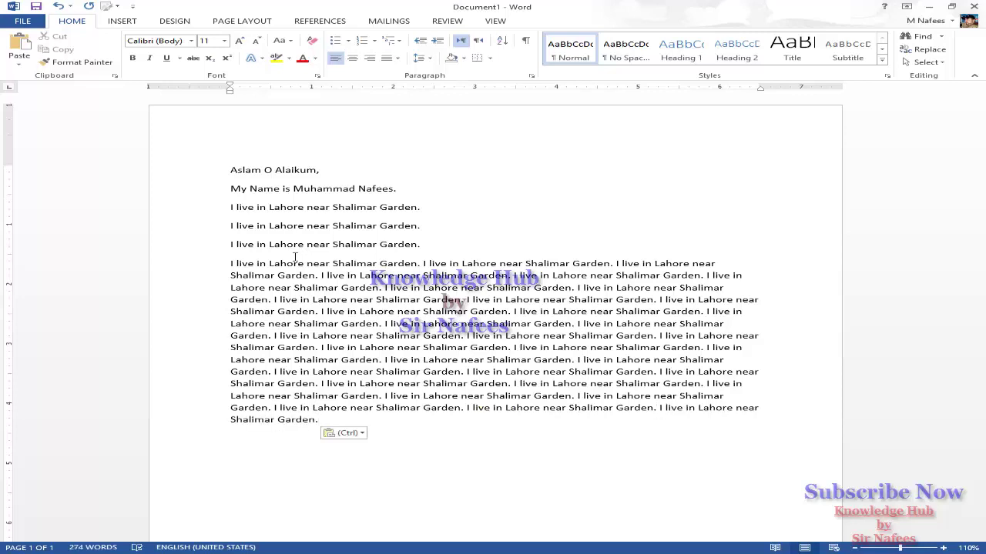
pyautogui.hotkey('ctrl', 'v')
pyautogui.hotkey('ctrl', 'v')
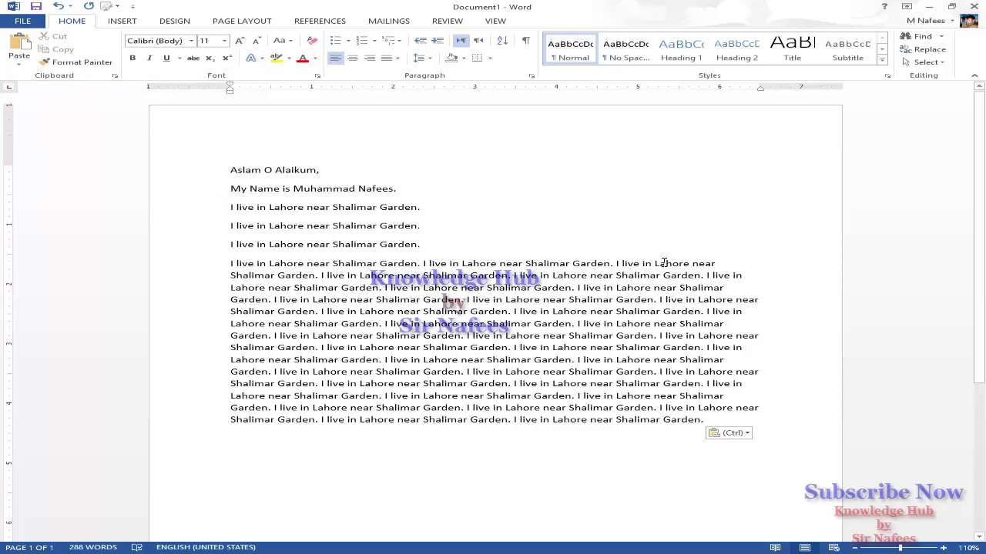
# Select one 'Lahore' in the long paragraph and apply the Adobe Gothic Std B font
pyautogui.moveTo(656, 264); pyautogui.dragTo(674, 266)
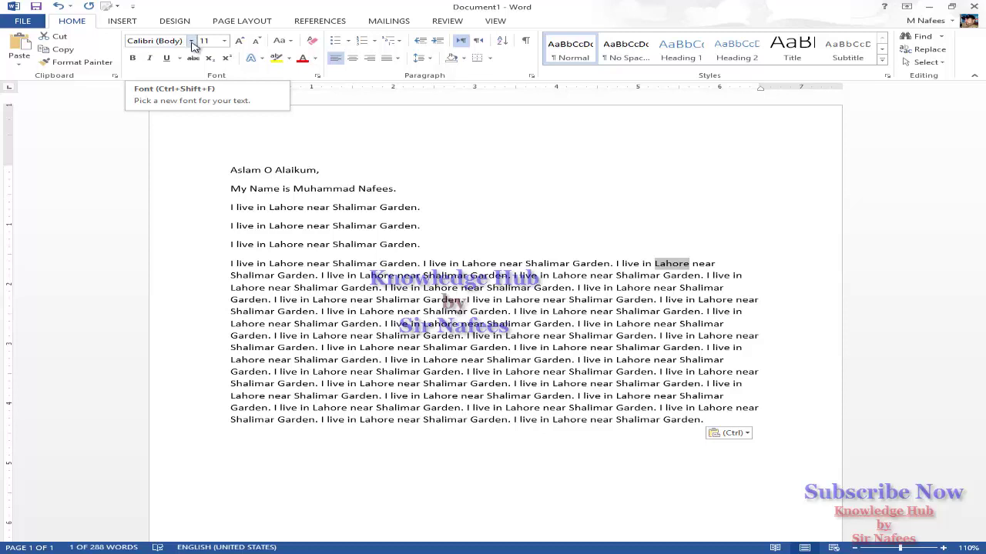
pyautogui.click(191, 43)
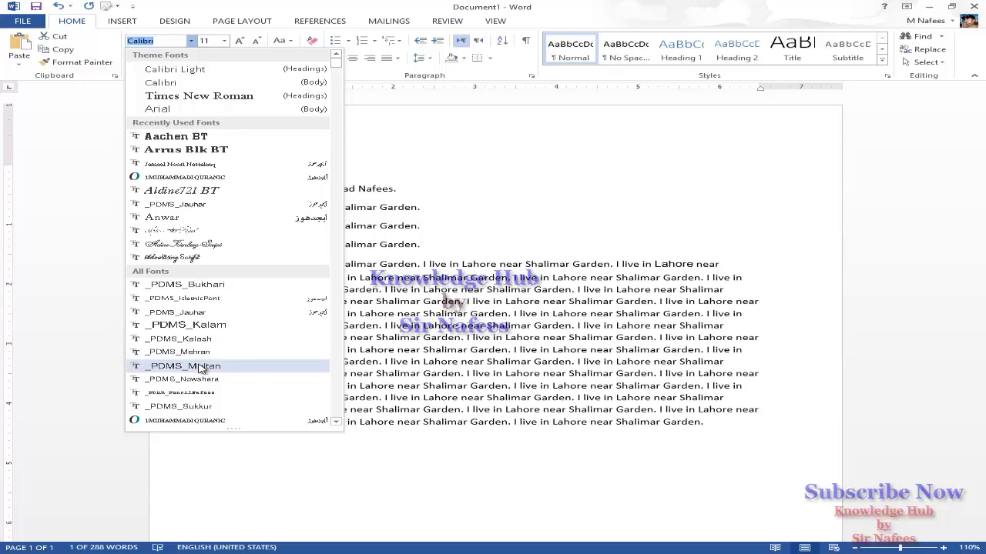
pyautogui.scroll(-1, 199, 368)
pyautogui.scroll(-1, 198, 368)
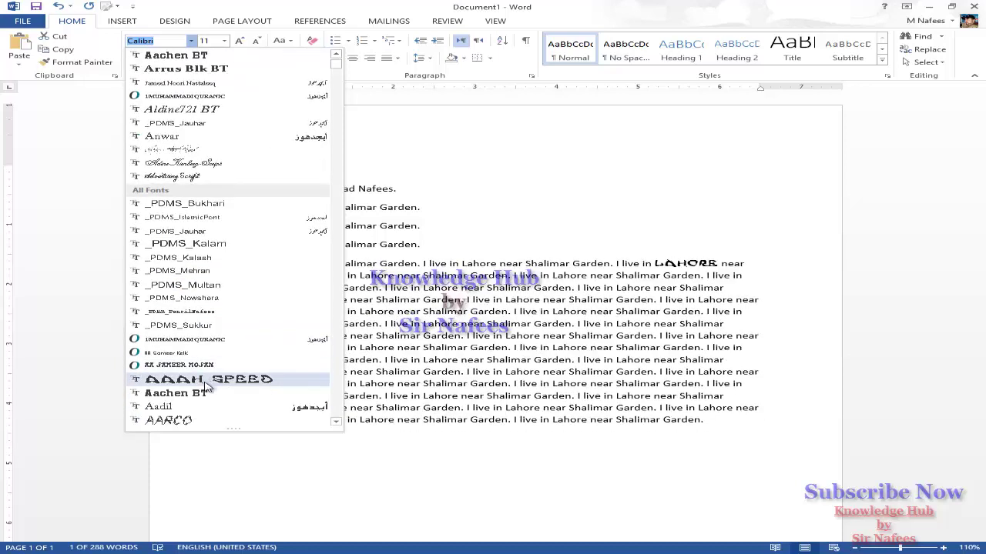
pyautogui.scroll(-2, 200, 374)
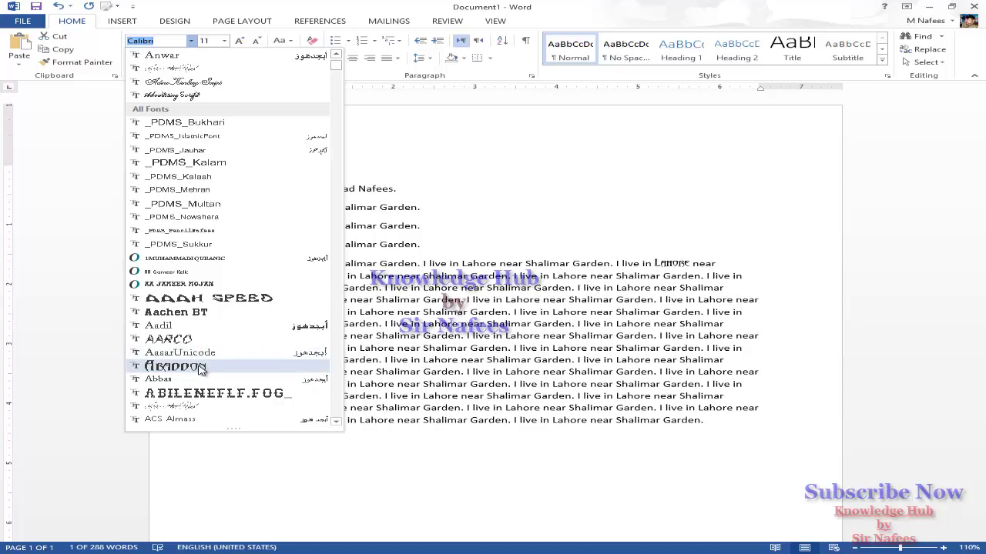
pyautogui.scroll(-1, 199, 371)
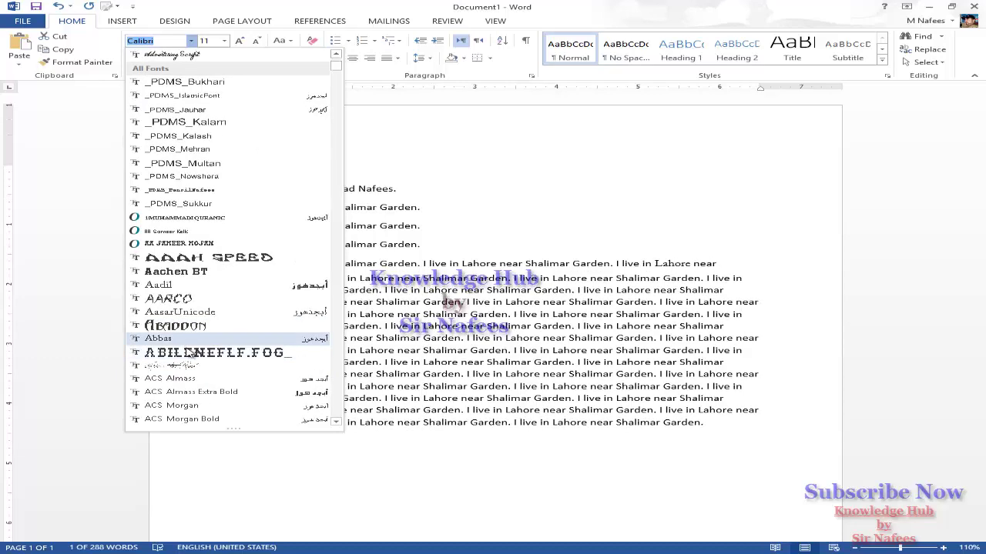
pyautogui.scroll(-1, 191, 355)
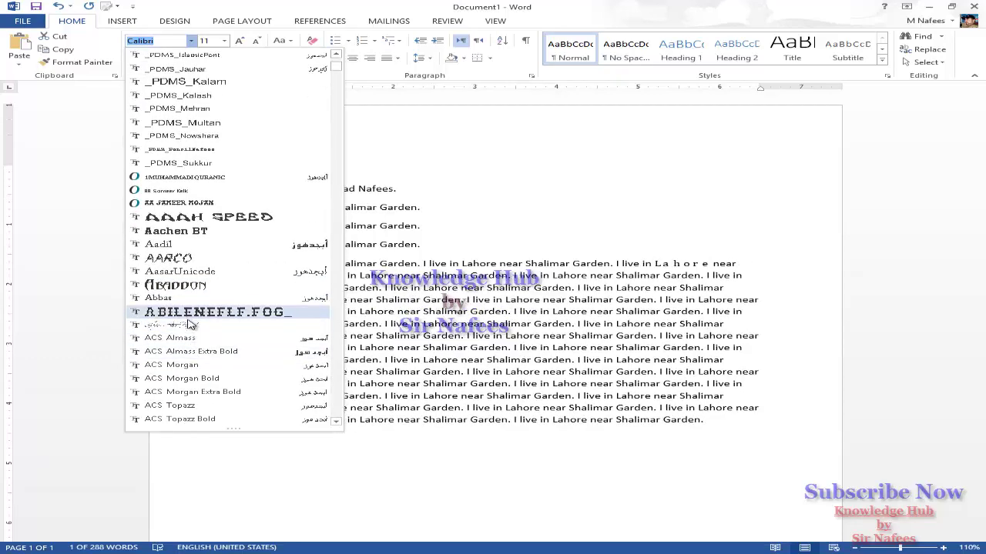
pyautogui.scroll(-1, 193, 352)
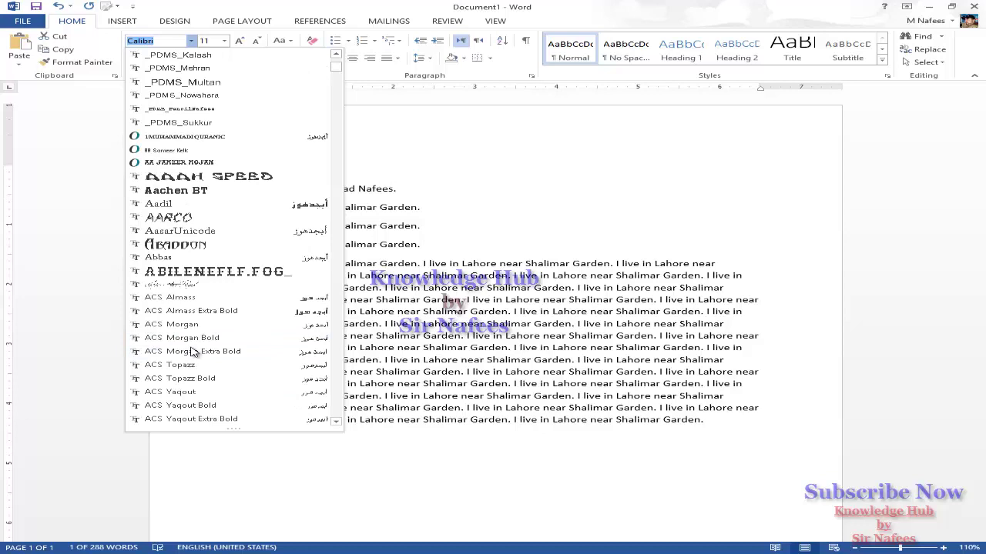
pyautogui.scroll(-1, 193, 352)
pyautogui.scroll(-1, 193, 351)
pyautogui.scroll(-1, 192, 352)
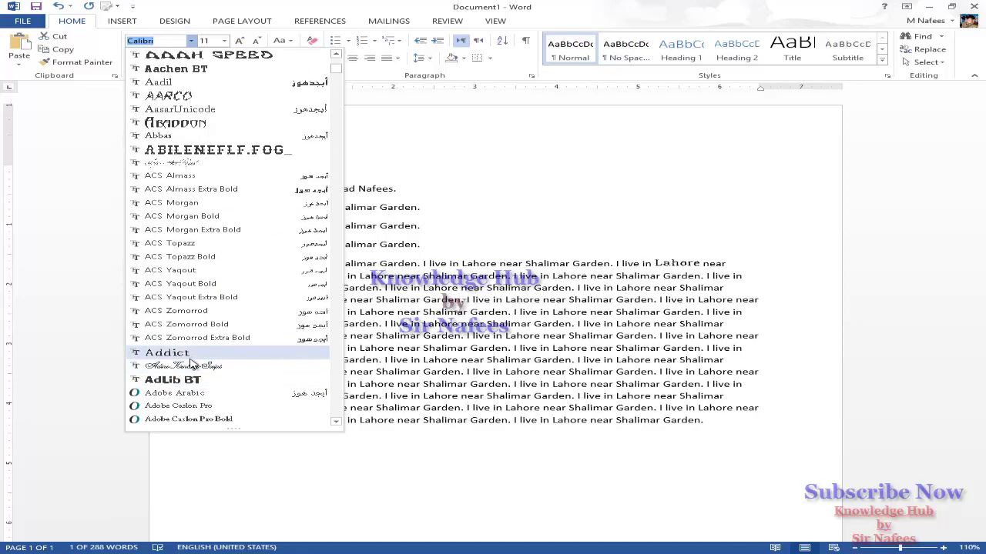
pyautogui.scroll(-1, 192, 367)
pyautogui.scroll(-1, 192, 372)
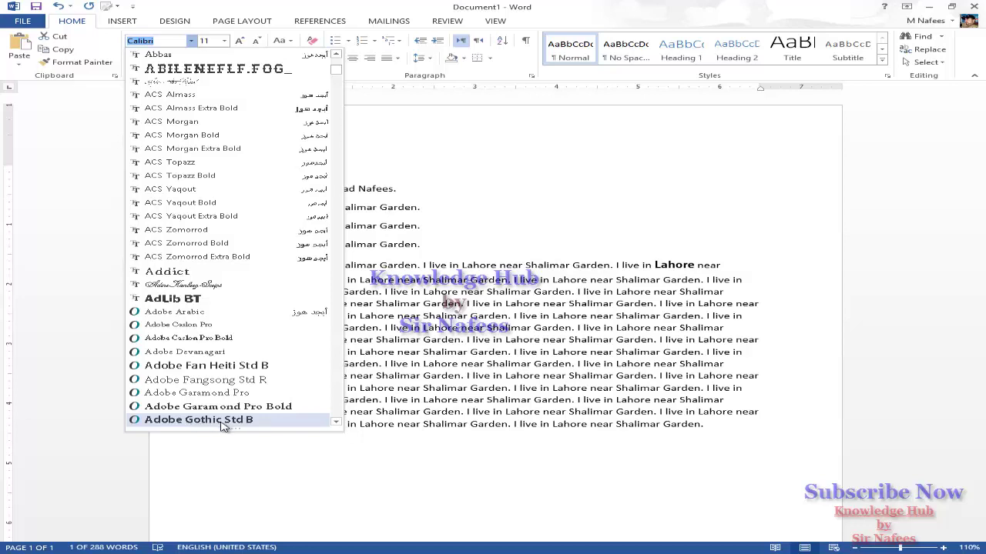
pyautogui.click(223, 427)
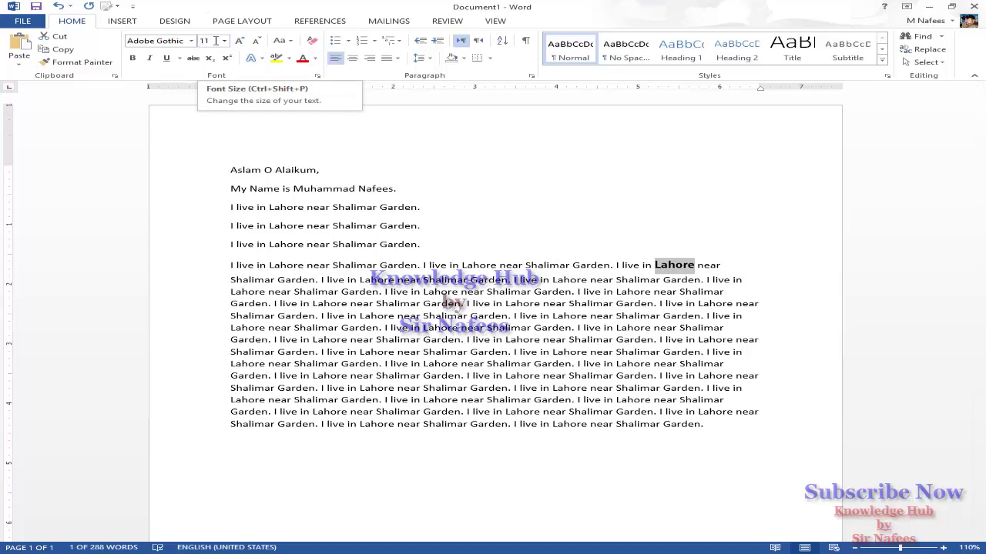
# Set the selected Lahore to 24 pt, then change its size to 25 pt
pyautogui.click(224, 41)
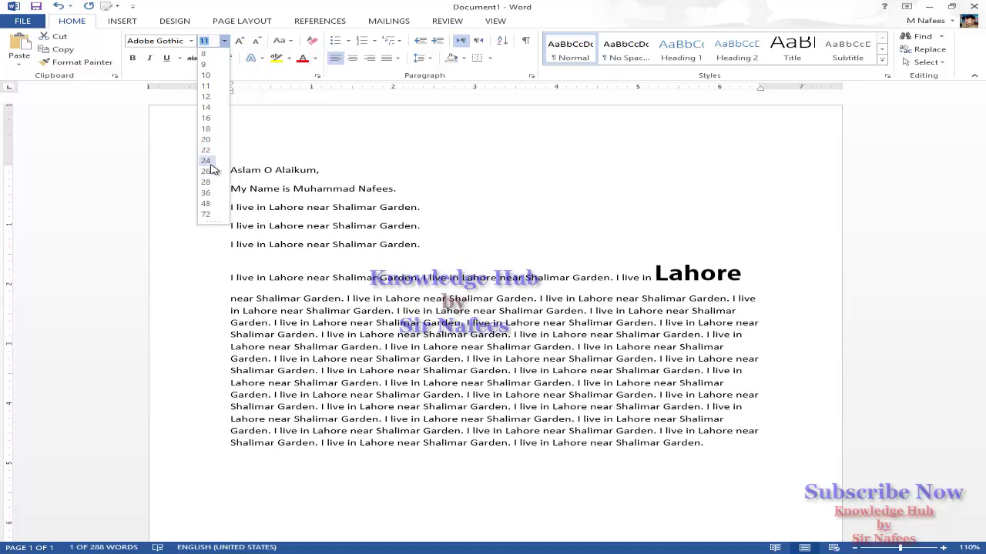
pyautogui.click(209, 162)
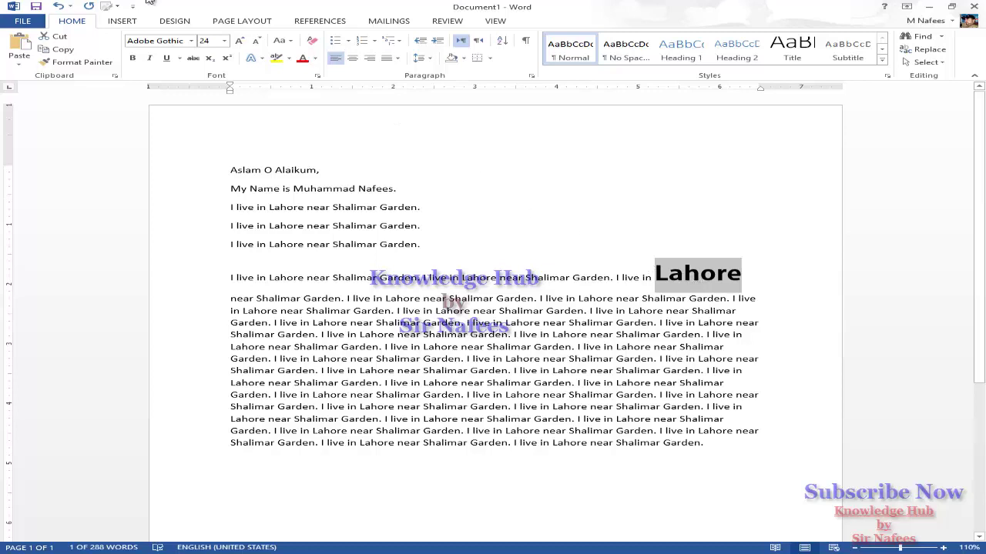
pyautogui.click(224, 41)
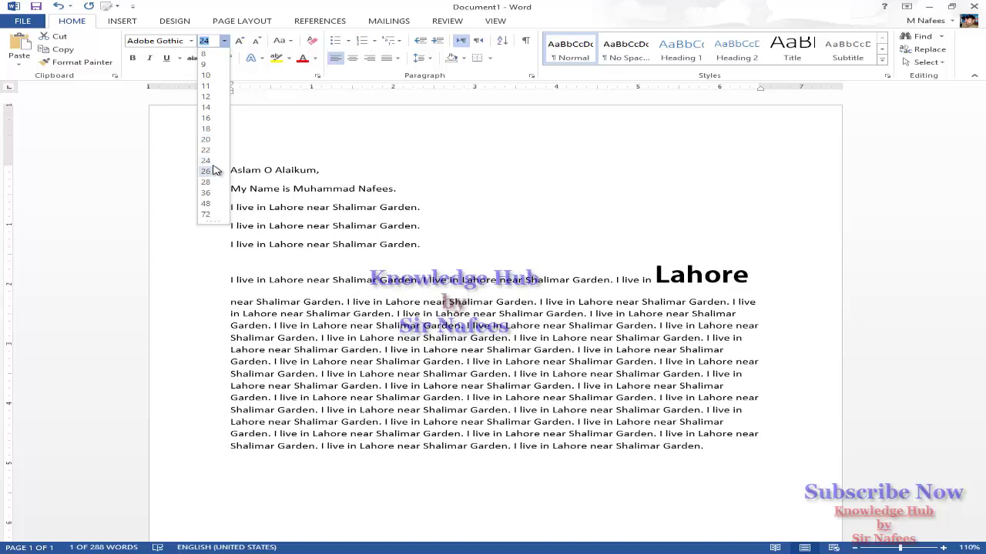
pyautogui.click(225, 43)
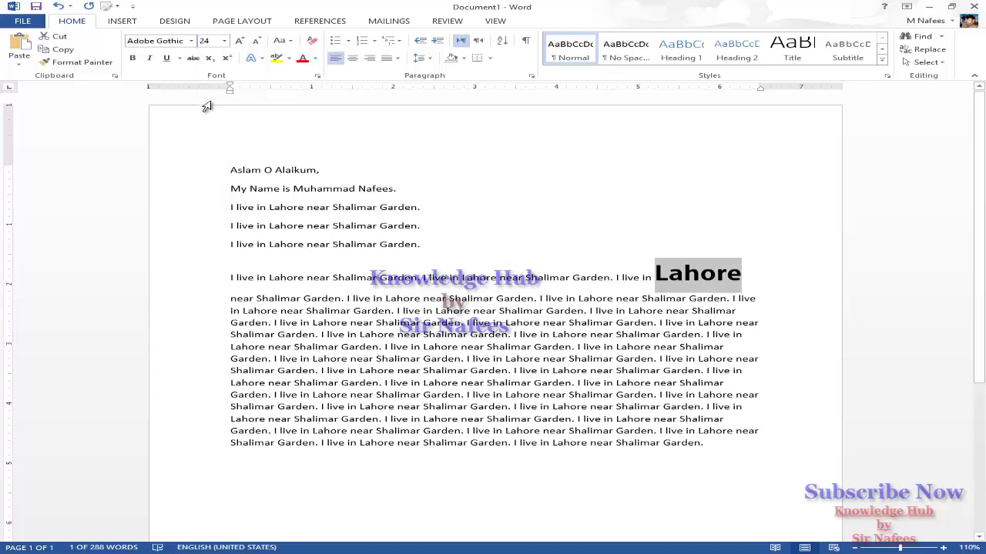
pyautogui.click(205, 41)
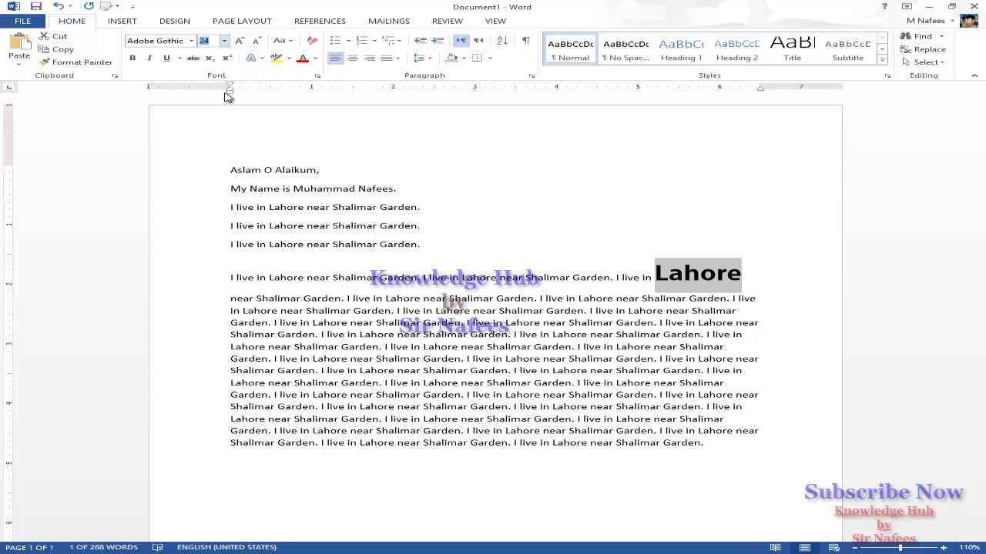
pyautogui.write('25')
pyautogui.press('Return')
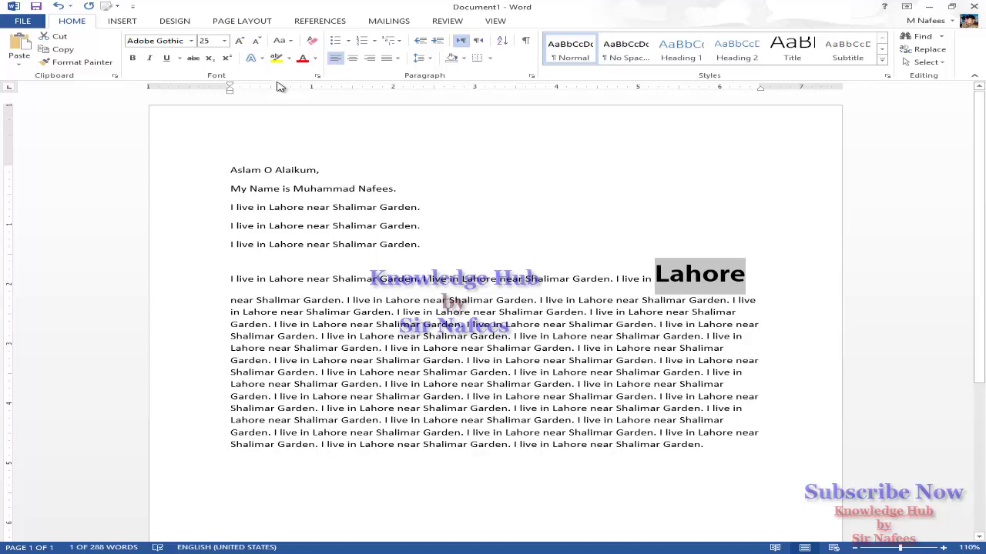
# Enter 100 as the font size of the word Lahore
pyautogui.click(224, 42)
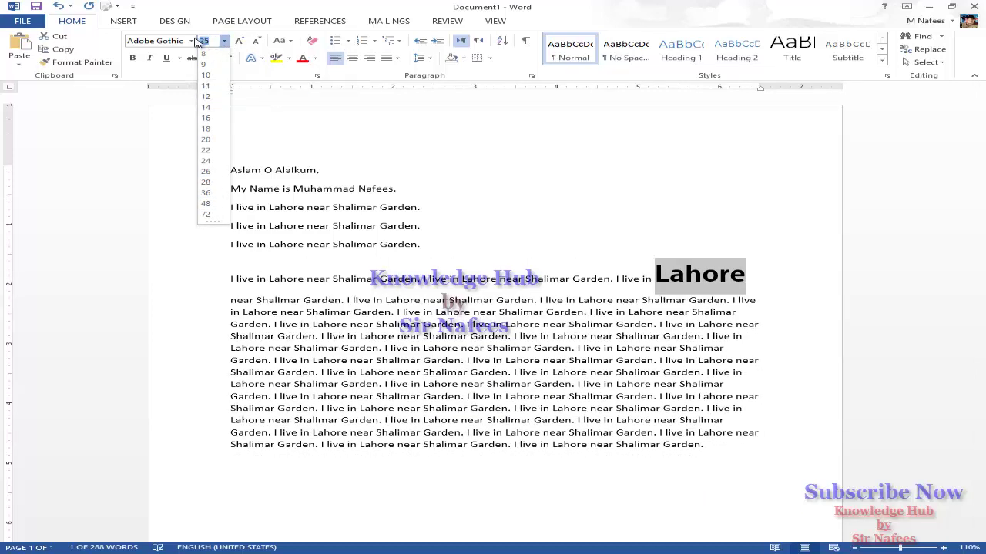
pyautogui.write('100')
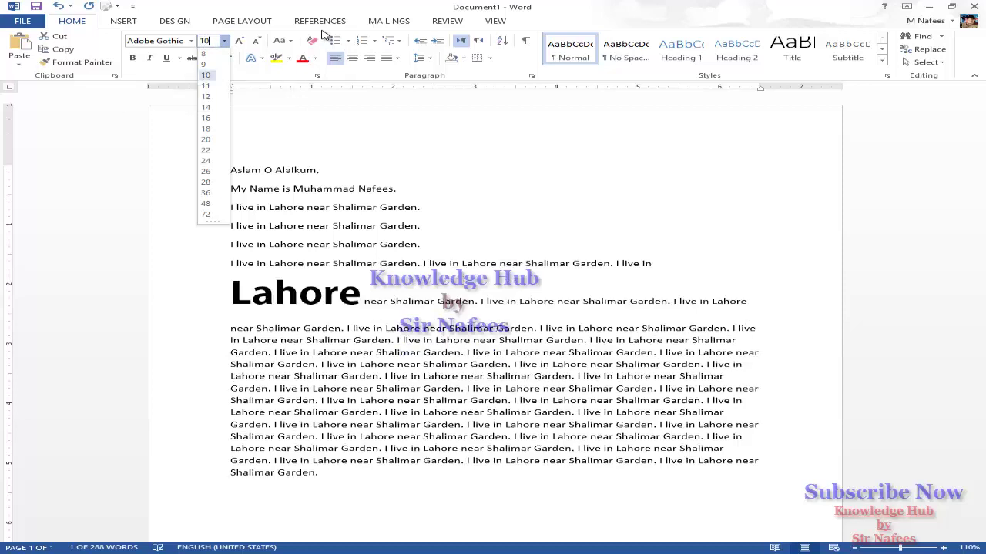
pyautogui.press('Return')
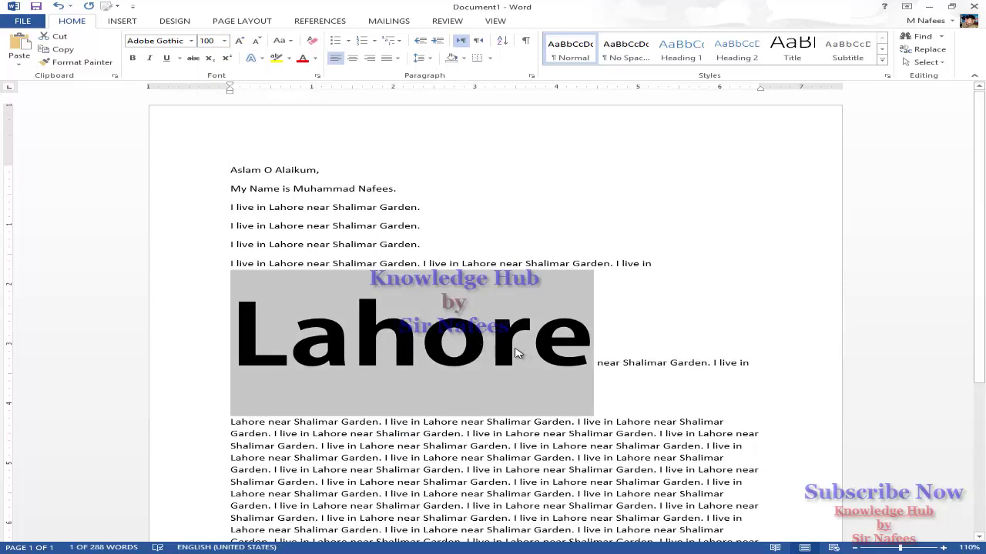
pyautogui.click(225, 46)
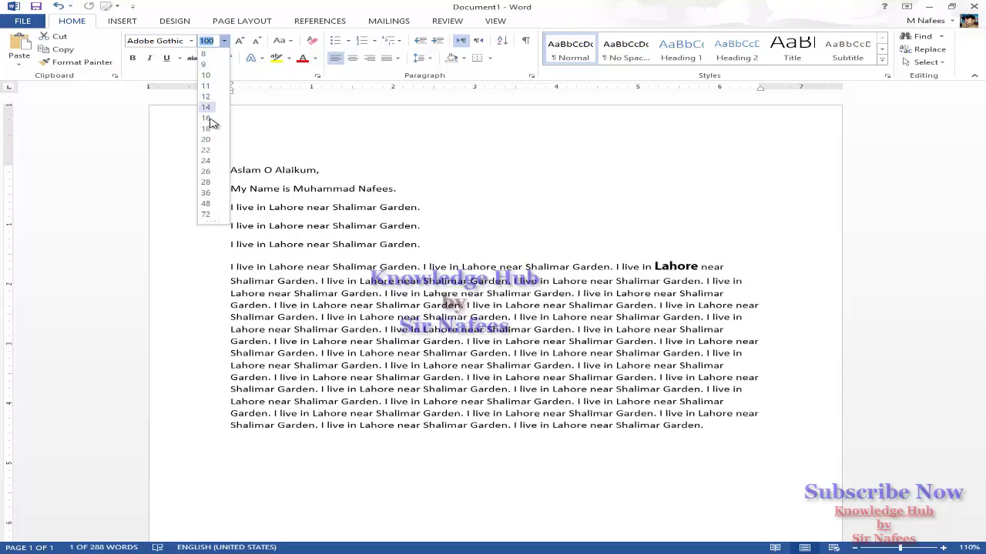
pyautogui.click(217, 42)
pyautogui.click(206, 40)
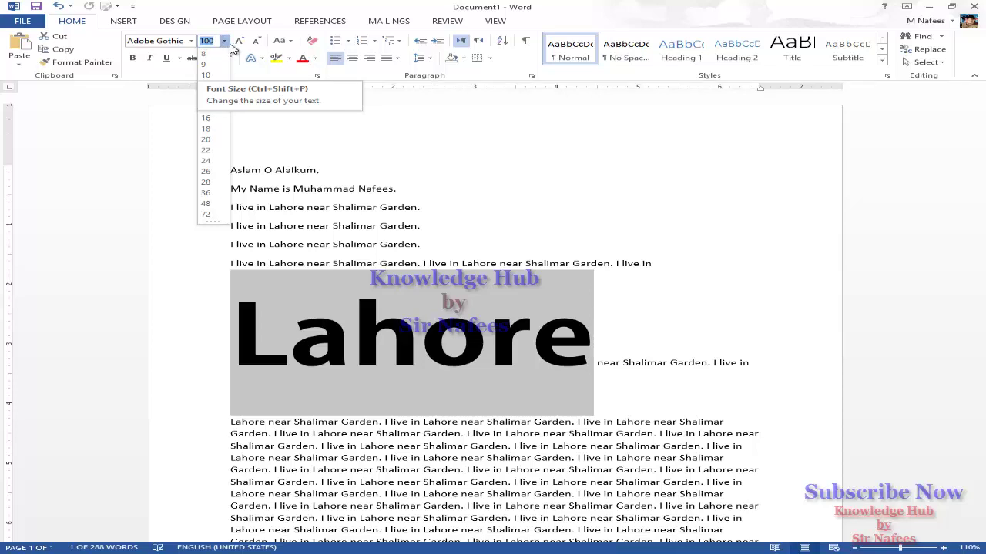
# Grow Lahore beyond 100 pt until it spills onto page 2, then shrink it to about 22 pt
pyautogui.click(241, 45)
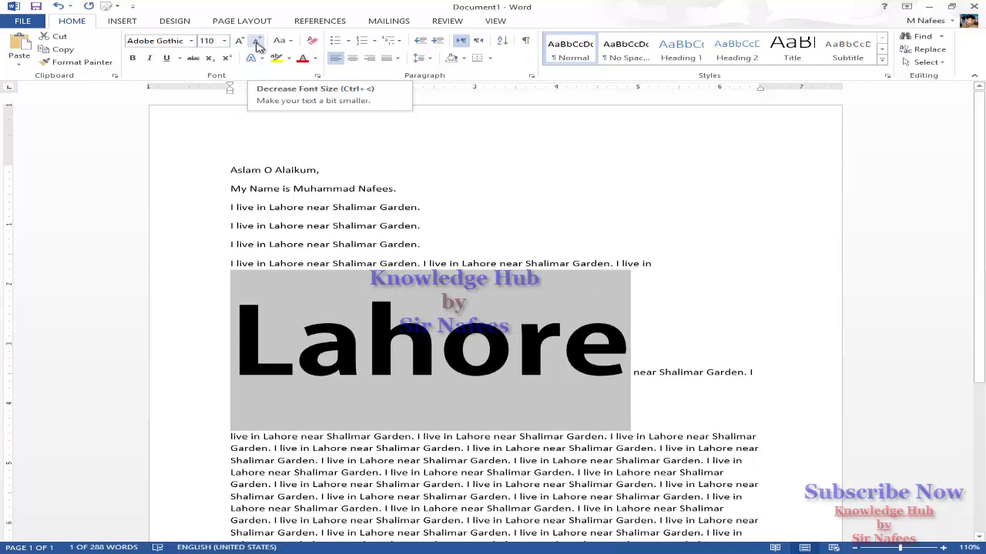
pyautogui.click(241, 45)
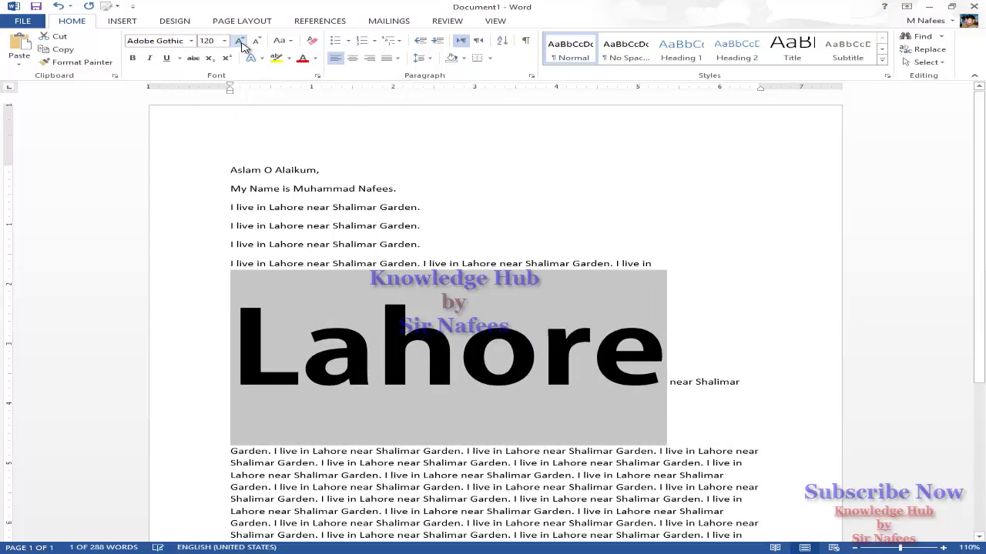
pyautogui.click(241, 45)
pyautogui.click(241, 44)
pyautogui.click(241, 45)
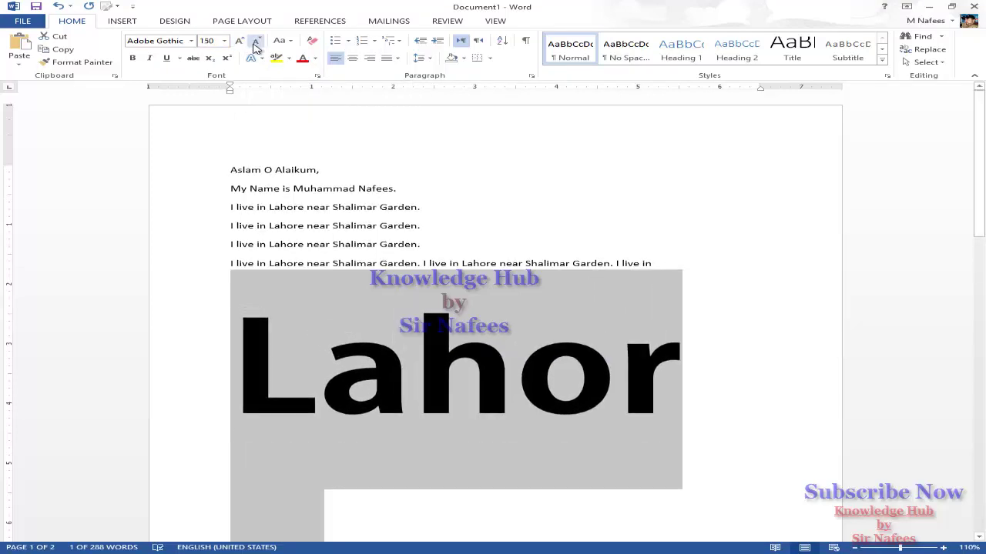
pyautogui.click(255, 45)
pyautogui.click(255, 44)
pyautogui.click(255, 44)
pyautogui.click(255, 45)
pyautogui.click(255, 45)
pyautogui.click(255, 44)
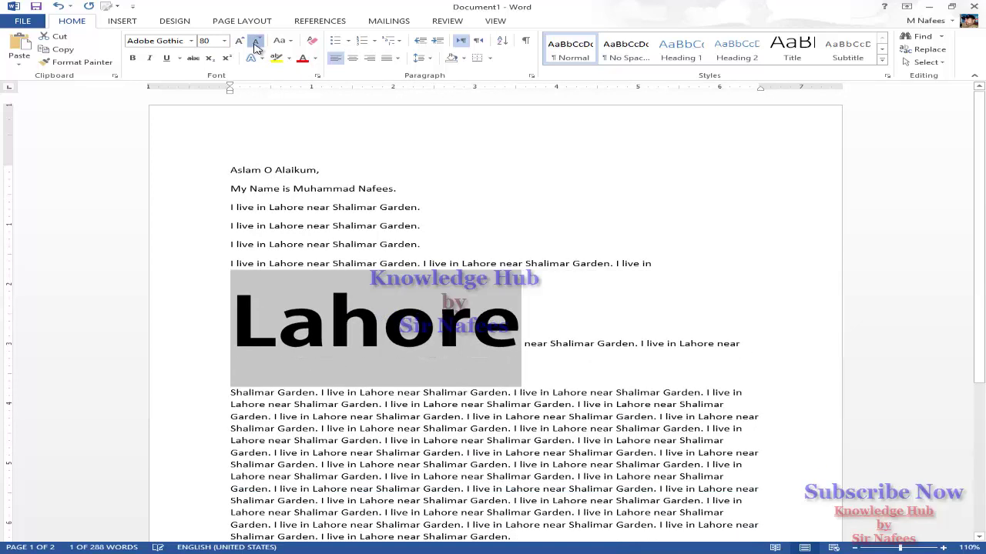
pyautogui.click(255, 44)
pyautogui.click(255, 45)
pyautogui.click(255, 45)
pyautogui.click(255, 45)
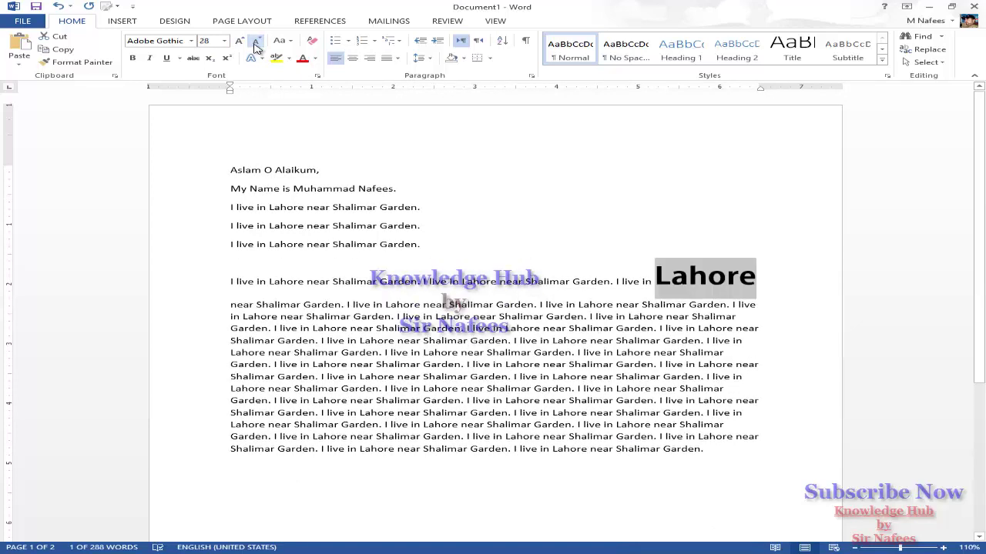
pyautogui.click(255, 45)
pyautogui.click(255, 45)
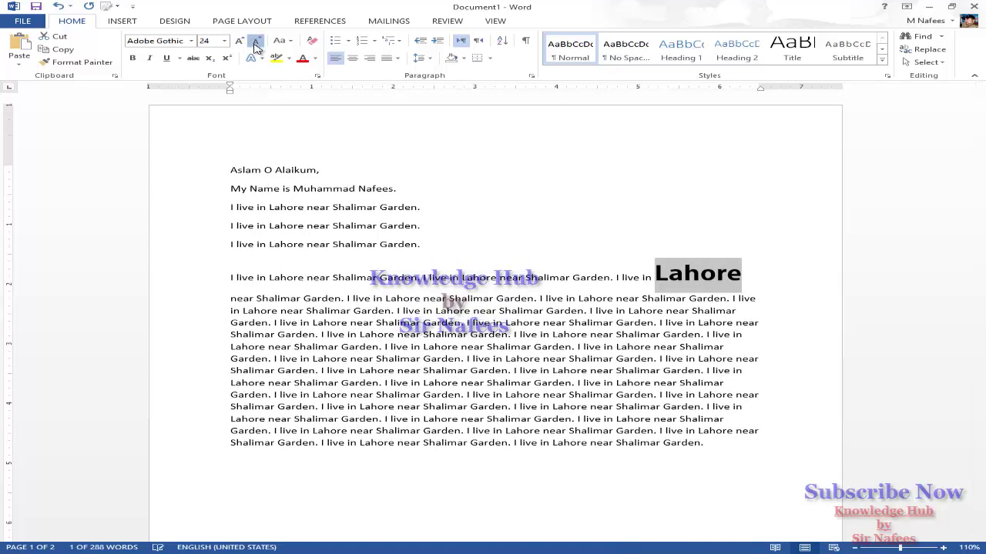
pyautogui.click(255, 45)
pyautogui.click(240, 41)
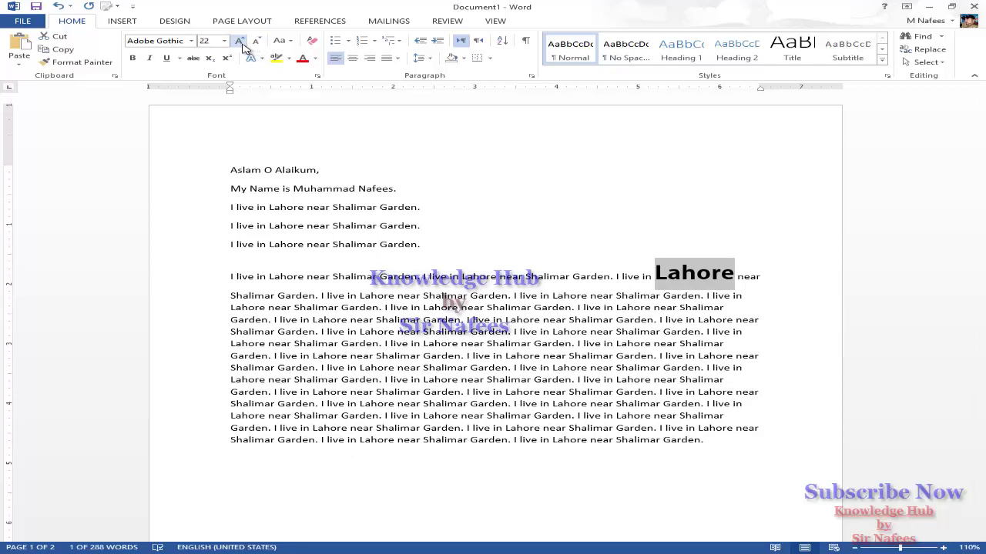
pyautogui.click(240, 40)
pyautogui.click(240, 41)
pyautogui.click(240, 42)
pyautogui.click(240, 42)
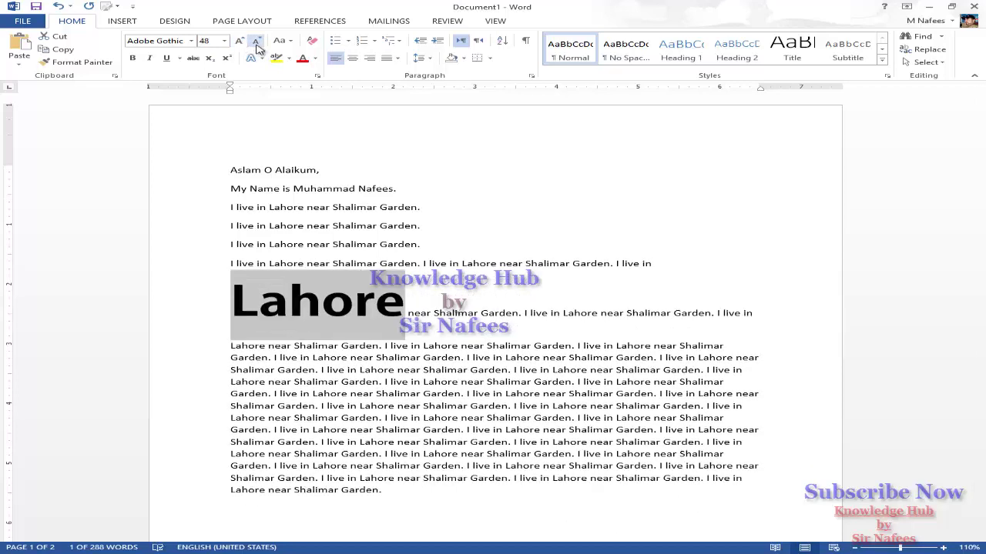
pyautogui.click(256, 44)
pyautogui.click(256, 45)
pyautogui.click(256, 45)
pyautogui.click(256, 45)
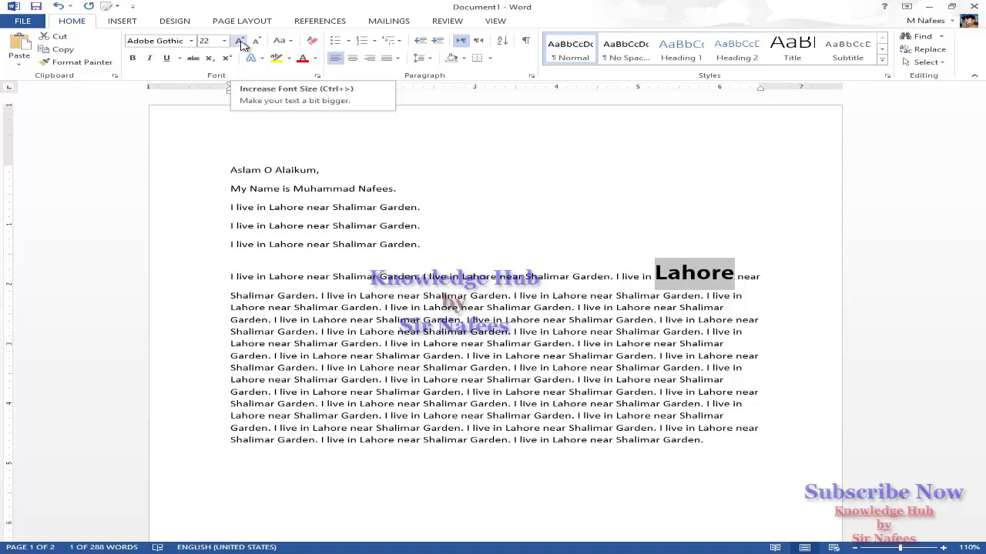
# Grow Lahore stepwise from 22 pt up to 200 pt, then shrink it back to 90 pt
pyautogui.click(240, 45)
pyautogui.click(241, 45)
pyautogui.click(240, 44)
pyautogui.click(241, 45)
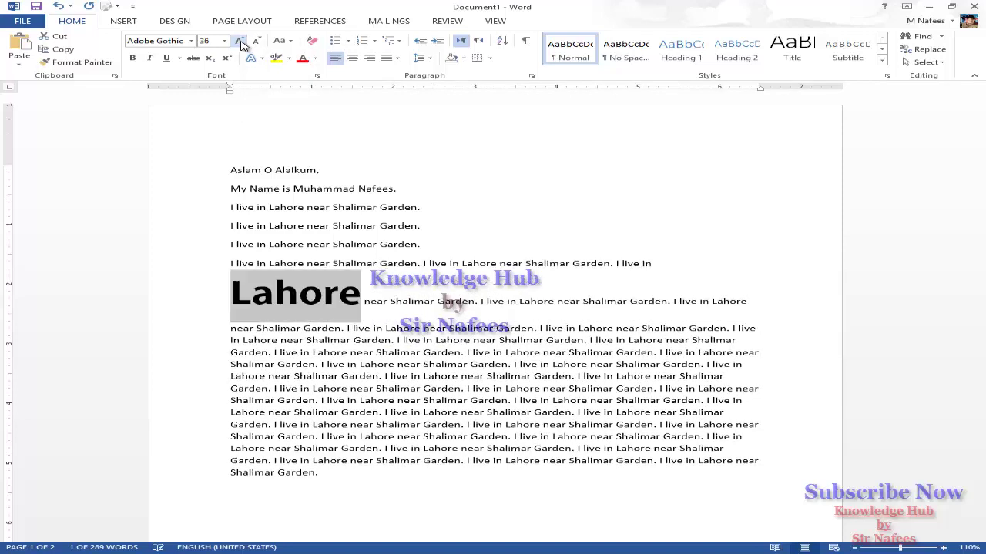
pyautogui.click(241, 43)
pyautogui.click(240, 43)
pyautogui.click(241, 43)
pyautogui.click(240, 43)
pyautogui.click(241, 43)
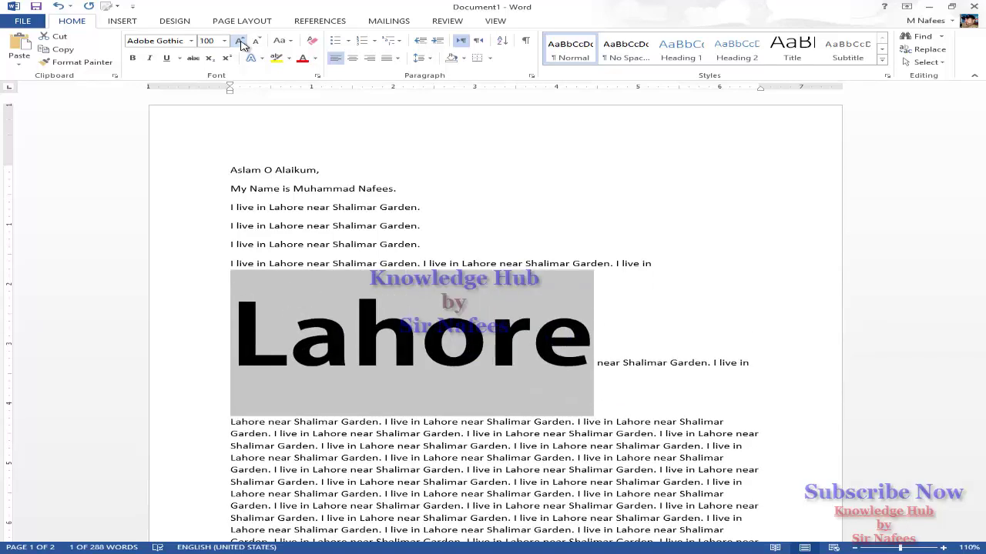
pyautogui.click(240, 44)
pyautogui.click(240, 43)
pyautogui.click(240, 43)
pyautogui.click(241, 43)
pyautogui.click(241, 43)
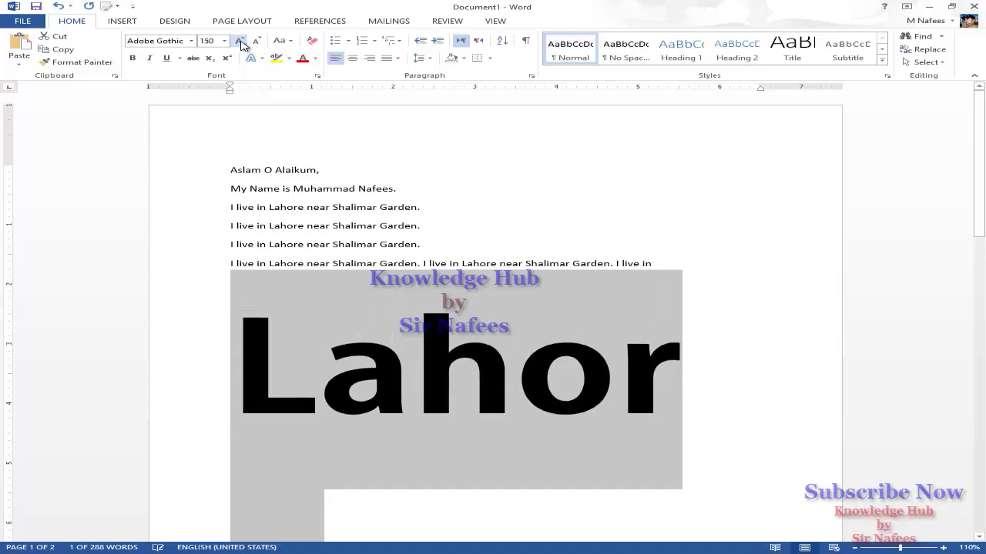
pyautogui.click(241, 43)
pyautogui.click(241, 43)
pyautogui.click(241, 43)
pyautogui.click(241, 43)
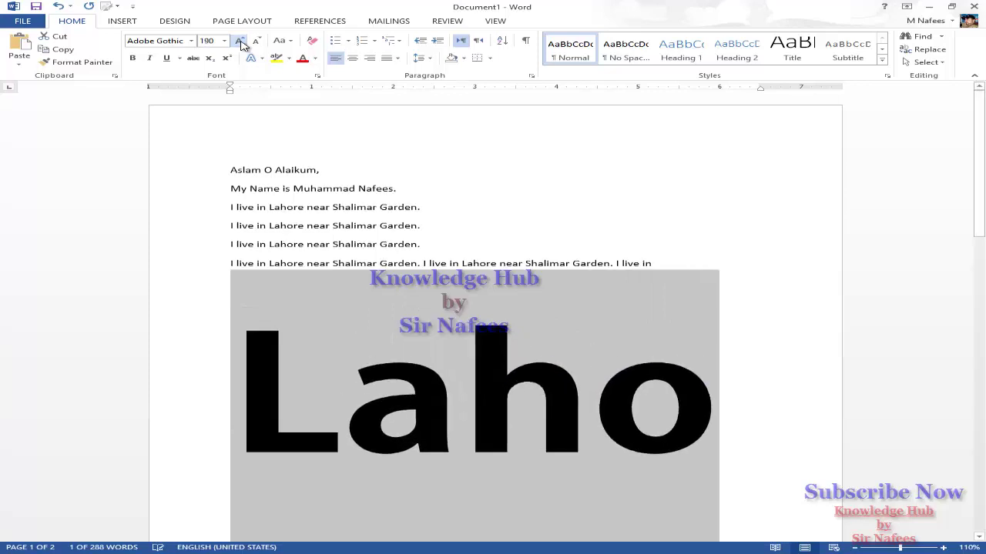
pyautogui.click(240, 43)
pyautogui.click(258, 44)
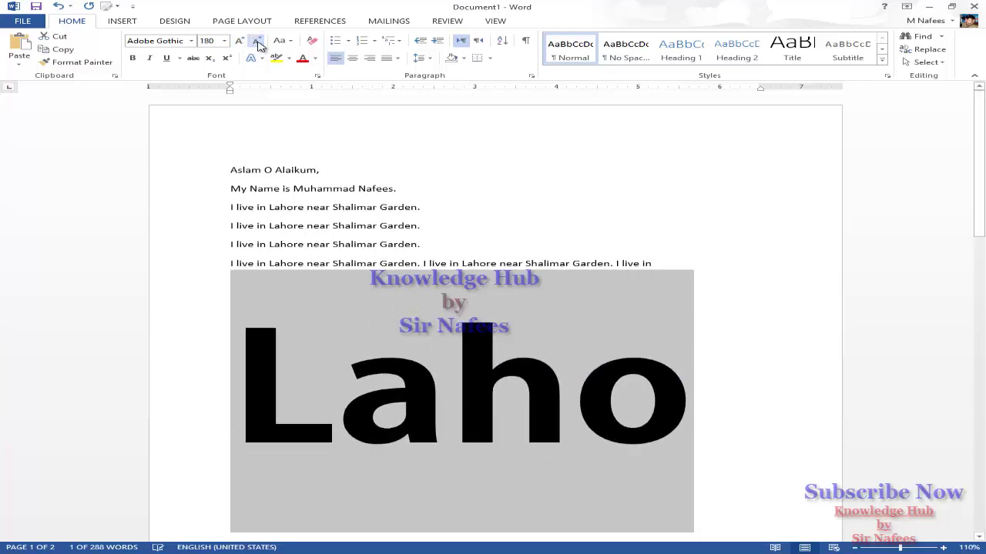
pyautogui.click(258, 43)
pyautogui.click(258, 43)
pyautogui.click(258, 43)
pyautogui.click(257, 43)
pyautogui.click(257, 43)
pyautogui.click(258, 43)
pyautogui.click(258, 43)
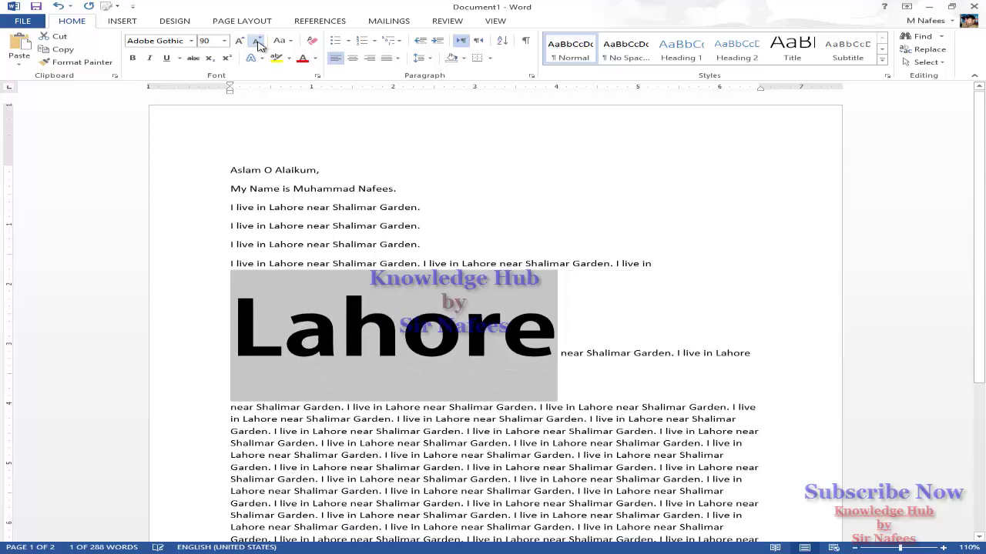
pyautogui.click(258, 43)
pyautogui.click(258, 44)
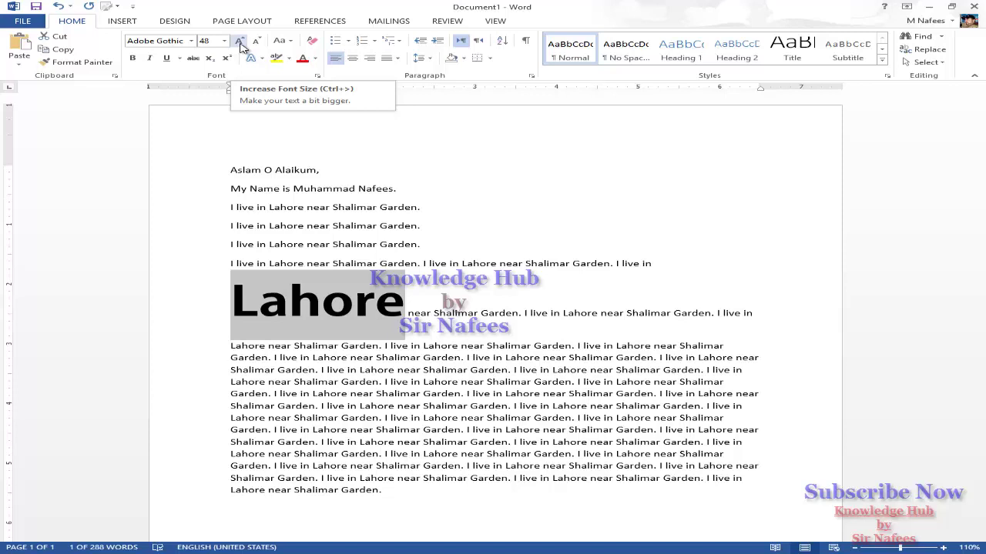
# Adjust Lahore's size up and down with Grow Font and Ctrl+Shift+<, ending at 36 pt
pyautogui.click(241, 43)
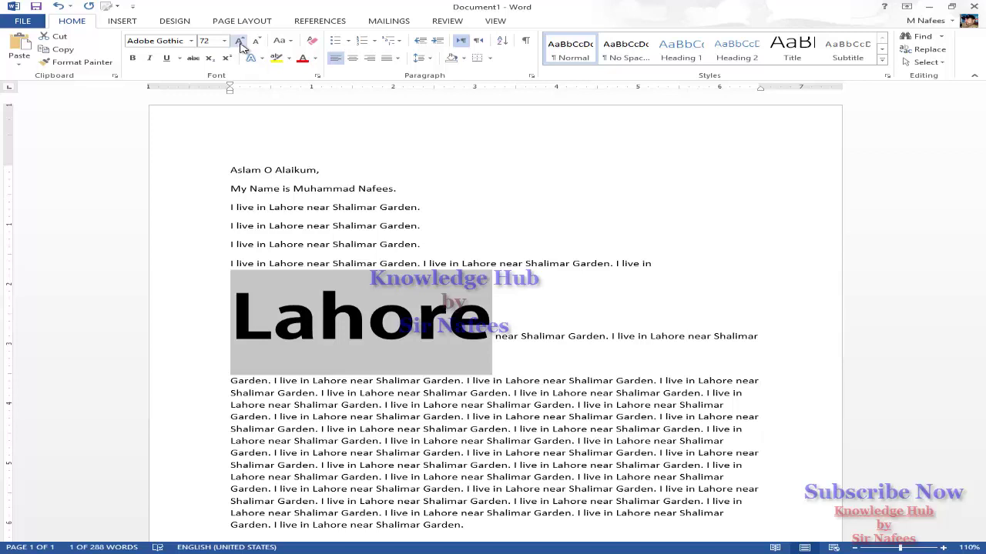
pyautogui.click(240, 41)
pyautogui.click(240, 41)
pyautogui.click(240, 41)
pyautogui.click(241, 41)
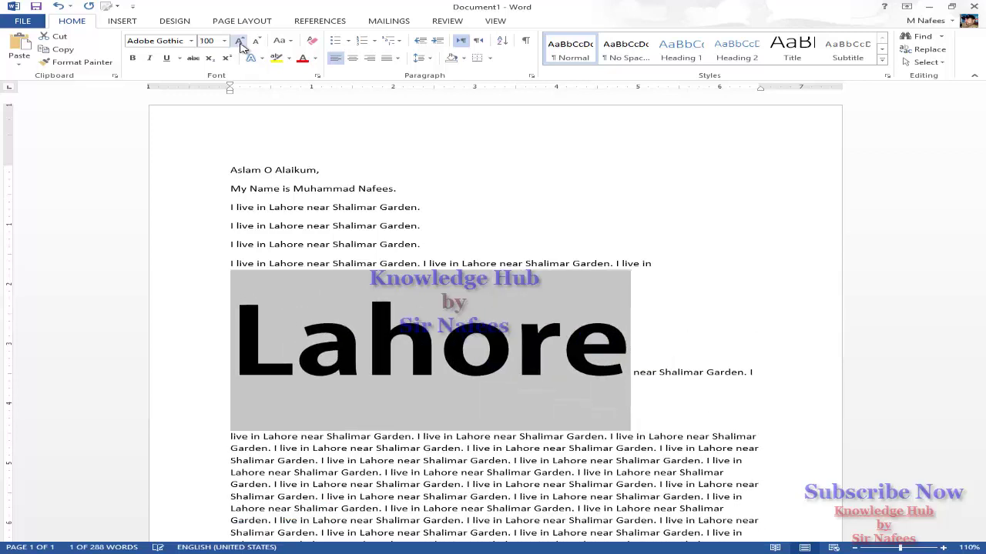
pyautogui.click(240, 40)
pyautogui.click(241, 41)
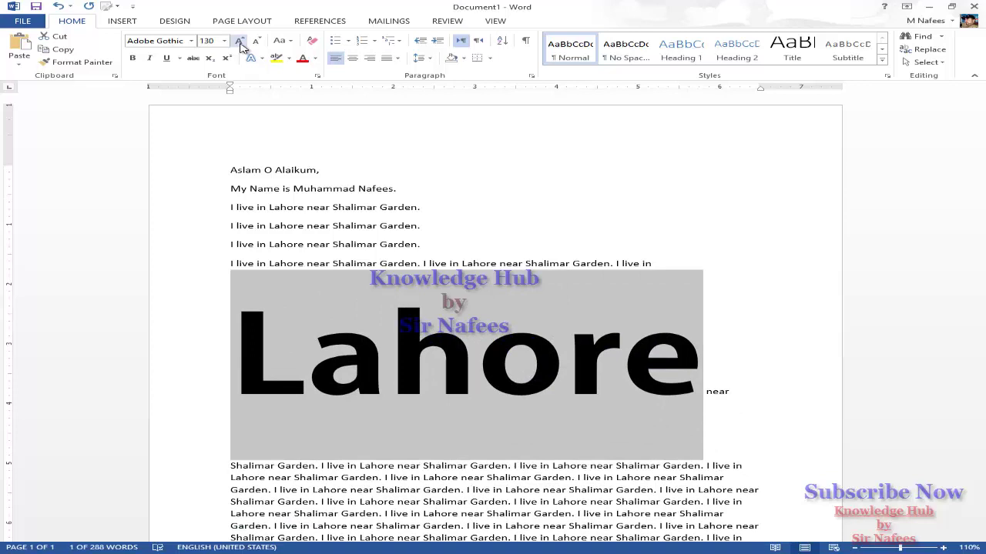
pyautogui.hotkey('ctrl', 'shift', ',')
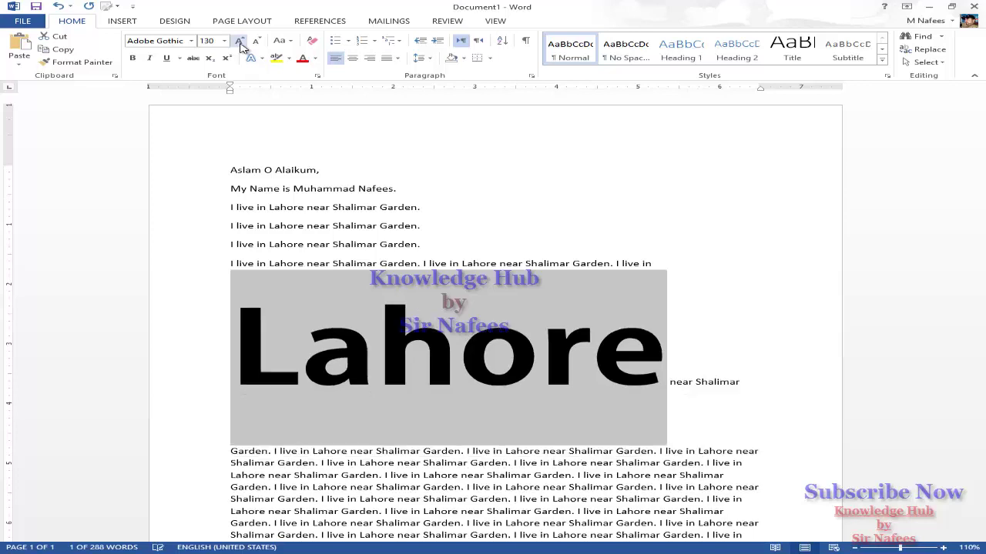
pyautogui.hotkey('ctrl', 'shift', ',')
pyautogui.hotkey('ctrl', 'shift', ',')
pyautogui.hotkey('ctrl', 'shift', ',')
pyautogui.hotkey('ctrl', 'shift', ',')
pyautogui.hotkey('ctrl', 'shift', ',')
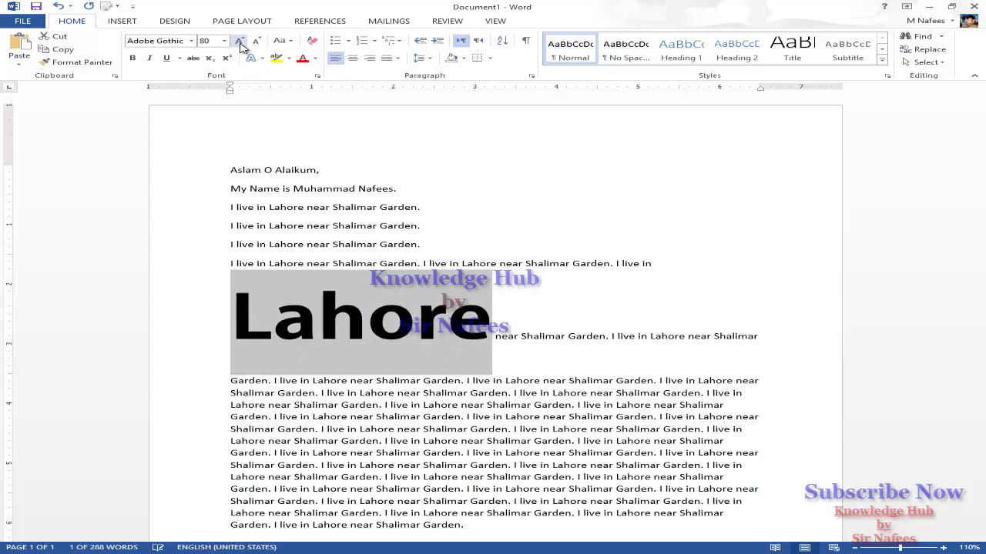
pyautogui.hotkey('ctrl', 'shift', ',')
pyautogui.hotkey('ctrl', 'shift', ',')
pyautogui.hotkey('ctrl', 'shift', ',')
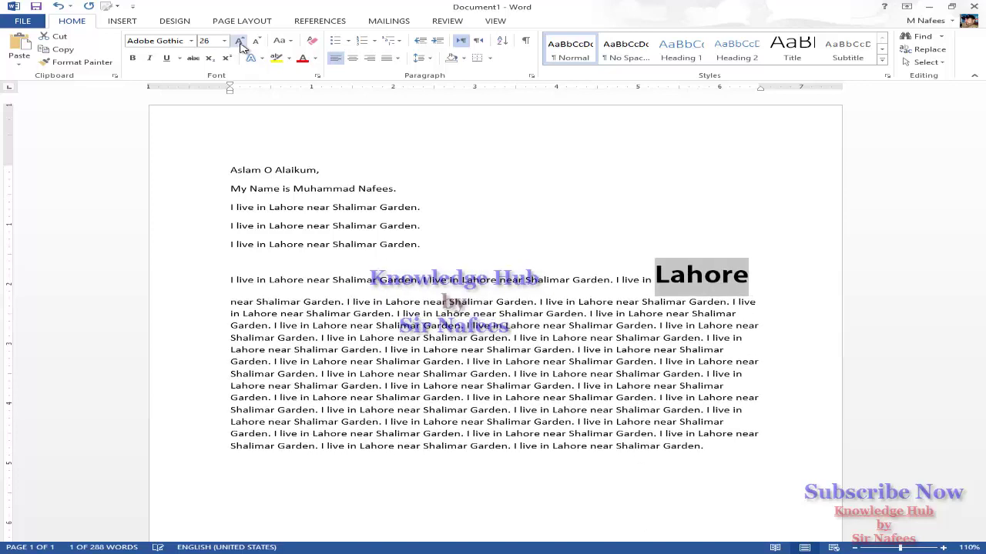
pyautogui.hotkey('ctrl', 'shift', ',')
pyautogui.click(240, 44)
pyautogui.click(240, 44)
pyautogui.click(240, 44)
pyautogui.click(240, 44)
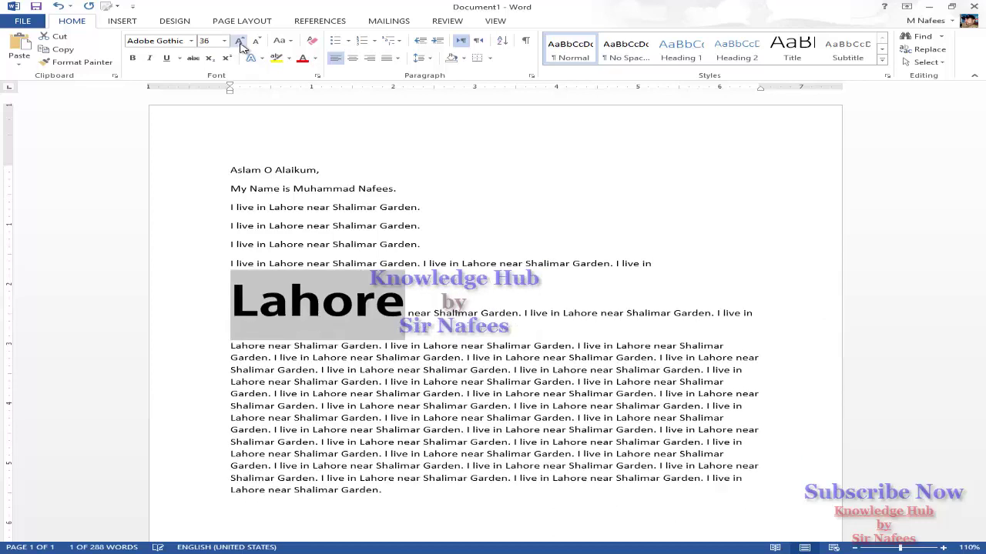
pyautogui.click(240, 44)
pyautogui.hotkey('ctrl', 'shift', ',')
pyautogui.hotkey('ctrl', 'shift', ',')
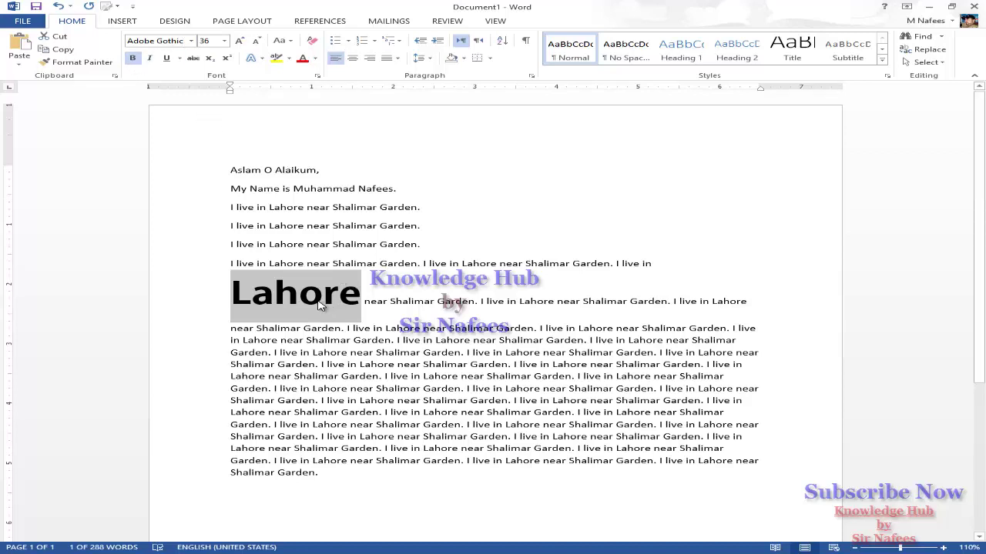
# Apply the Aachen BT font to Lahore and toggle its bold formatting
pyautogui.click(192, 42)
pyautogui.click(178, 153)
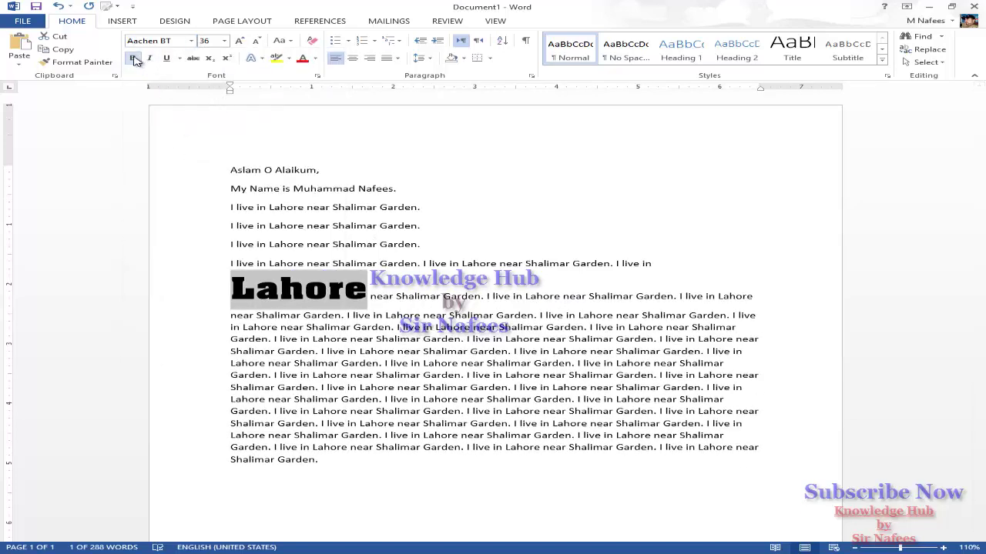
pyautogui.click(133, 60)
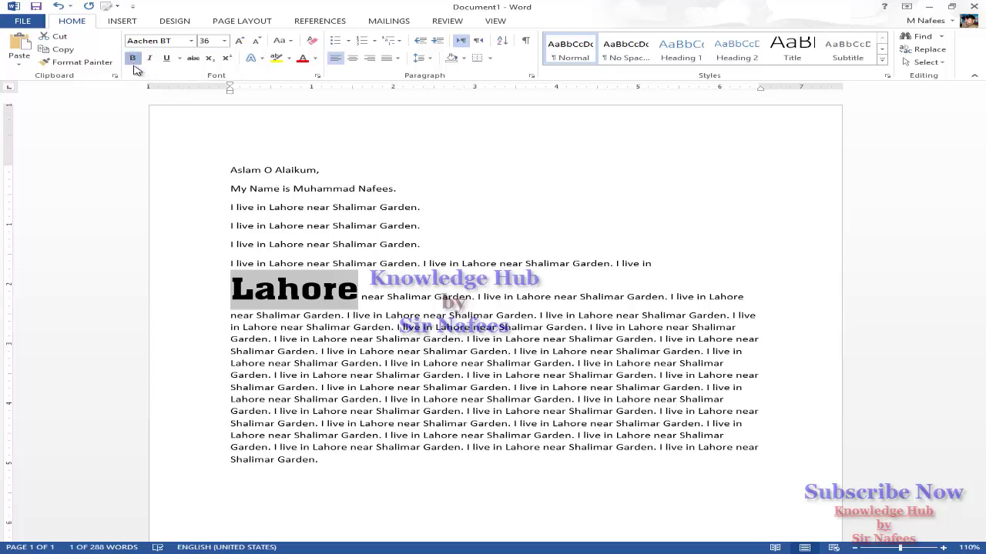
pyautogui.click(134, 63)
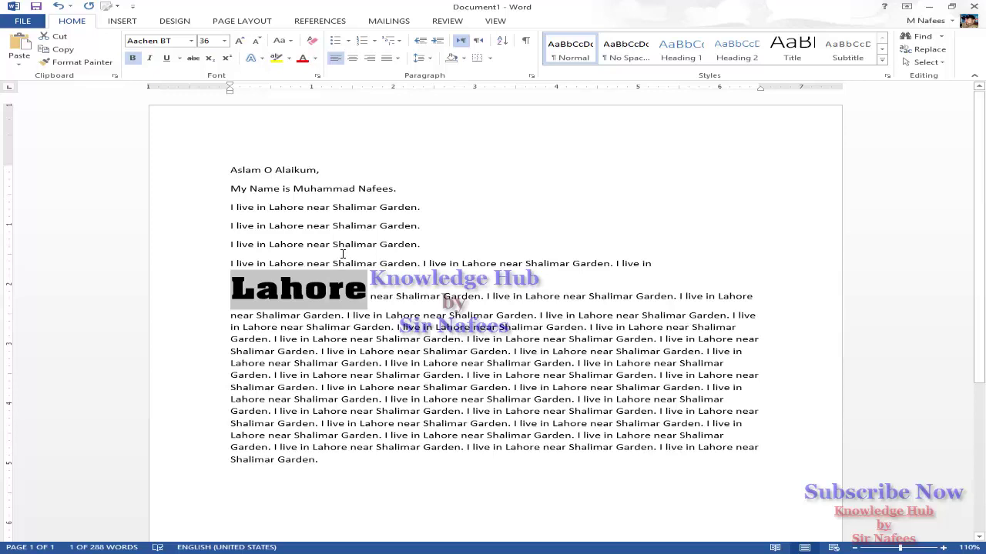
pyautogui.hotkey('ctrl', 'b')
pyautogui.hotkey('ctrl', 'b')
pyautogui.hotkey('ctrl', 'b')
pyautogui.hotkey('ctrl', 'b')
pyautogui.hotkey('ctrl', 'b')
pyautogui.hotkey('ctrl', 'b')
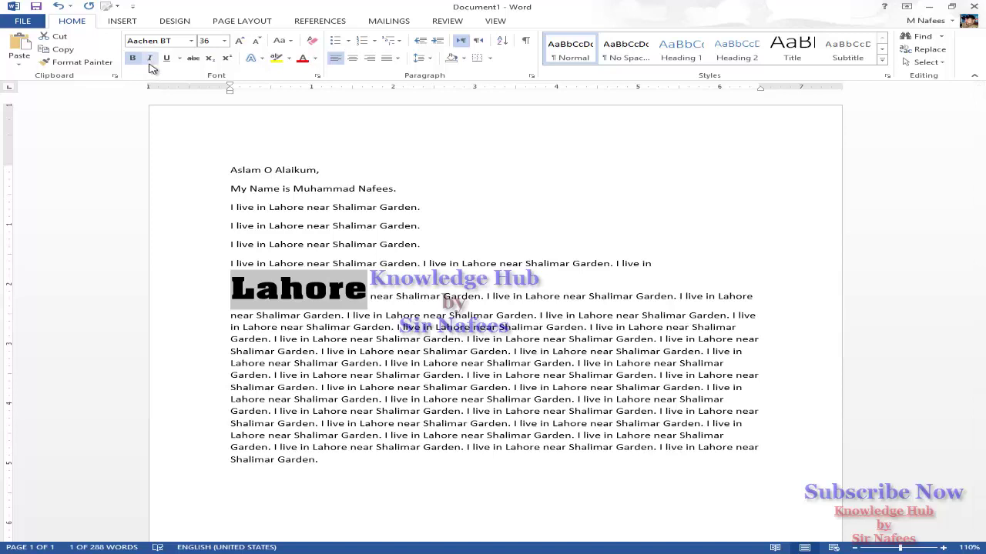
# Make the word Lahore italic and underlined
pyautogui.click(150, 62)
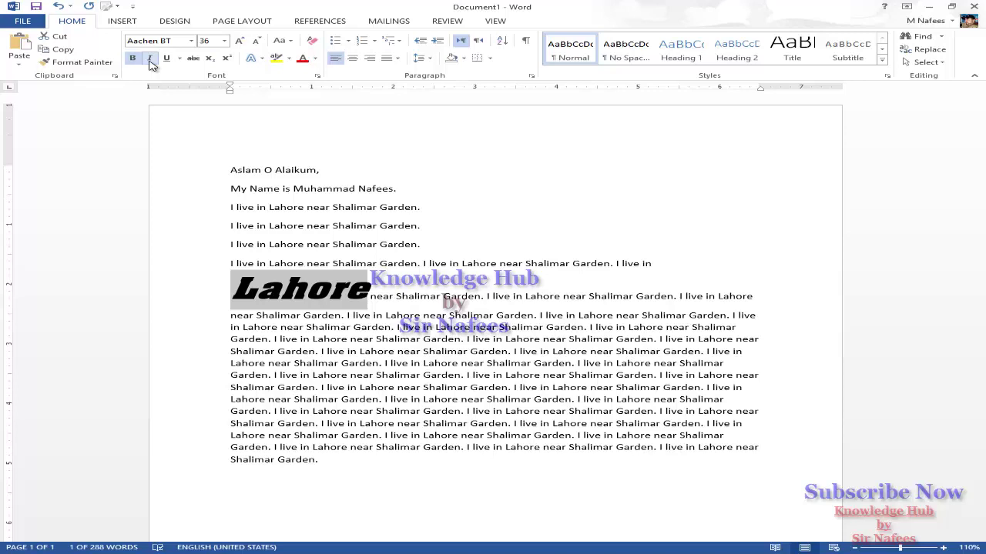
pyautogui.click(150, 62)
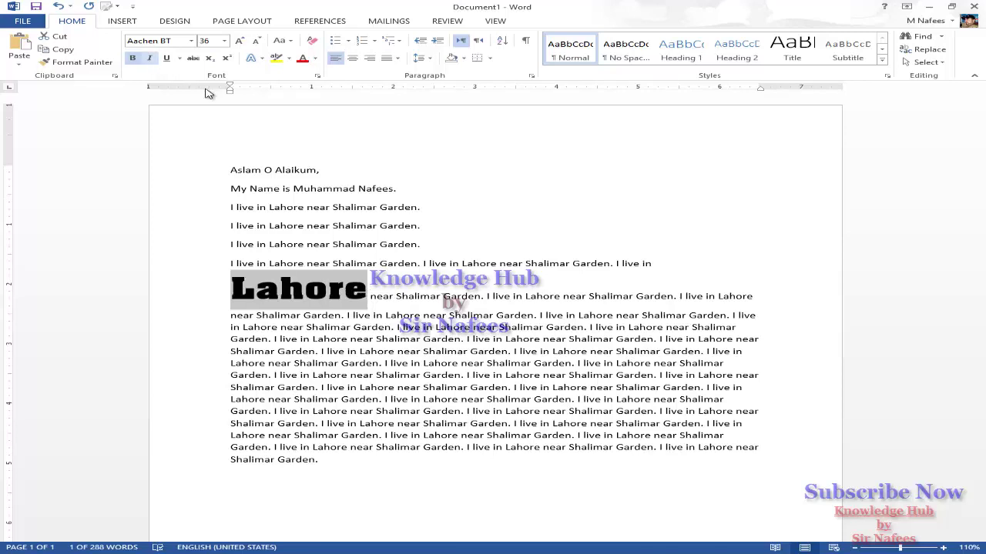
pyautogui.click(149, 58)
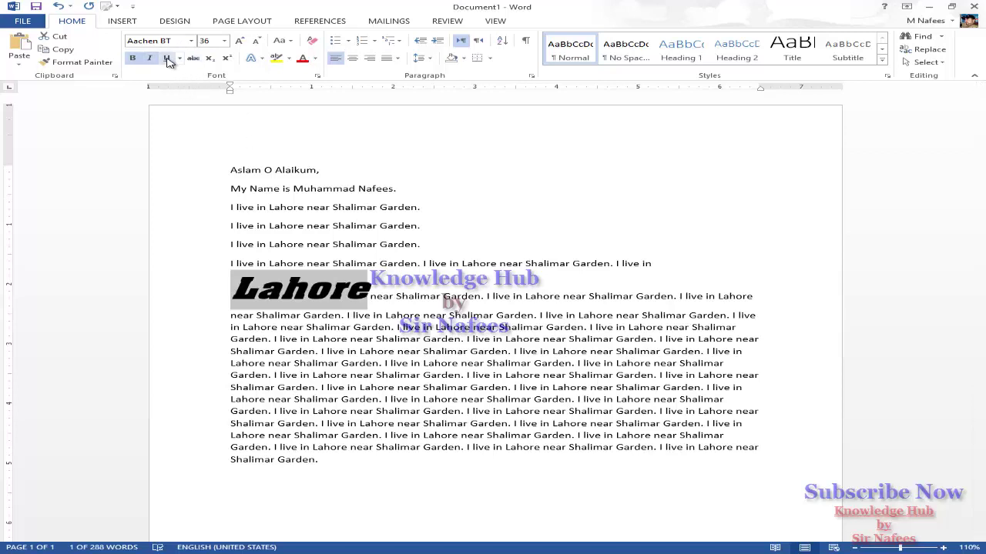
pyautogui.click(166, 59)
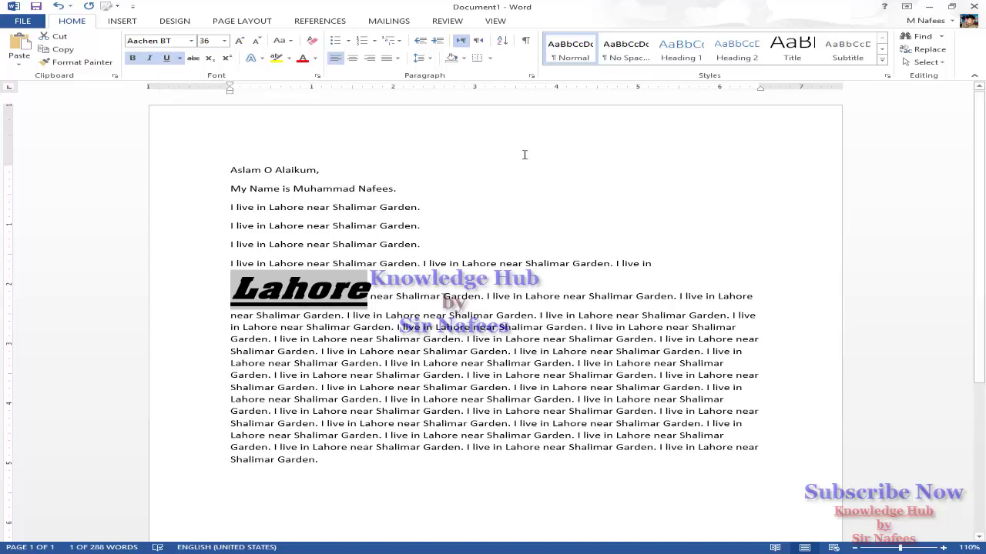
# Give Lahore a blue dotted underline, then select the right-hand part of the word
pyautogui.click(181, 59)
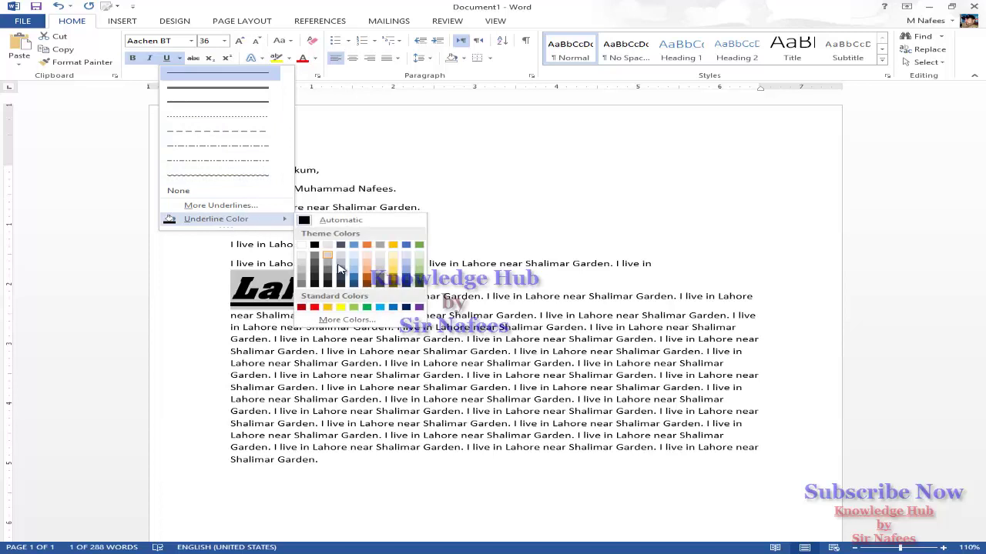
pyautogui.moveTo(215, 218)
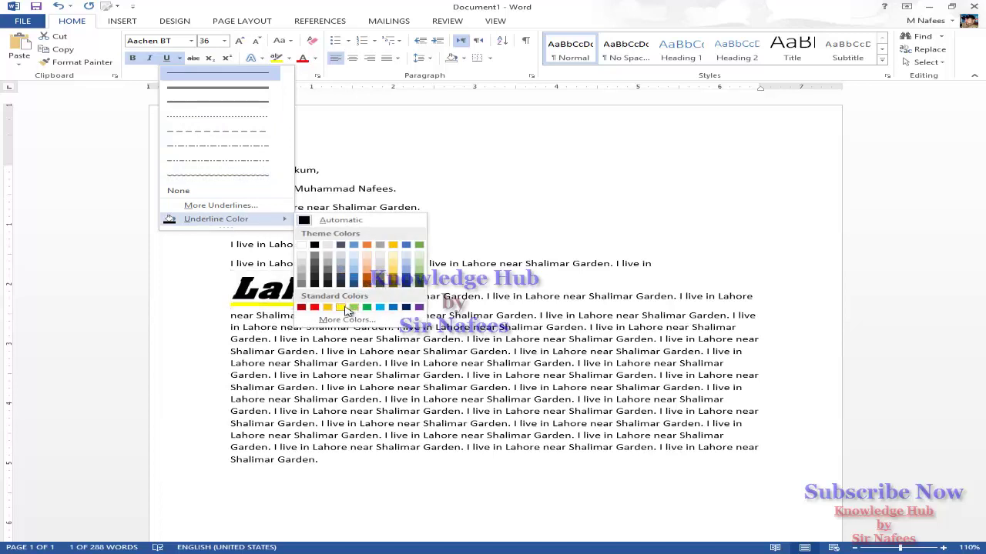
pyautogui.click(382, 308)
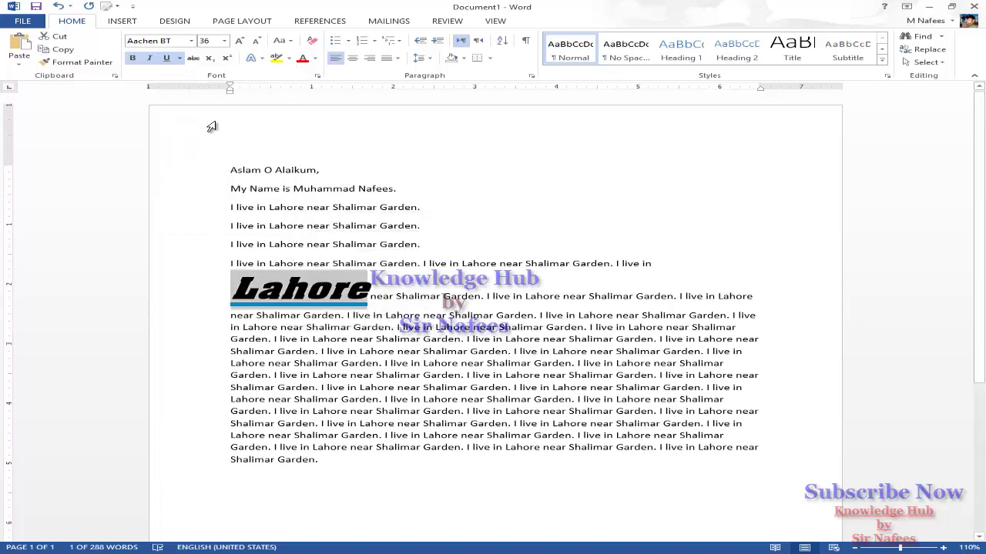
pyautogui.click(179, 59)
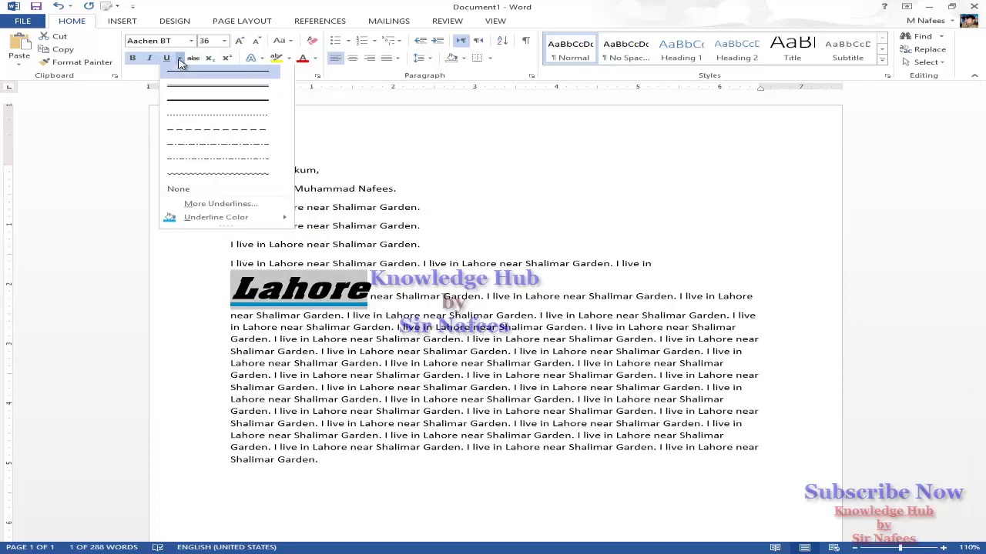
pyautogui.click(231, 207)
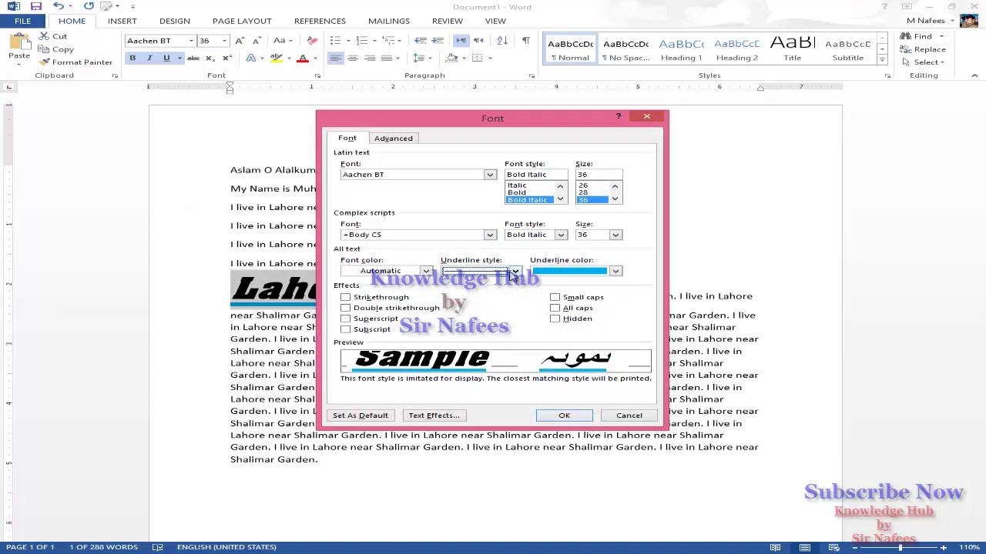
pyautogui.click(514, 271)
pyautogui.click(498, 337)
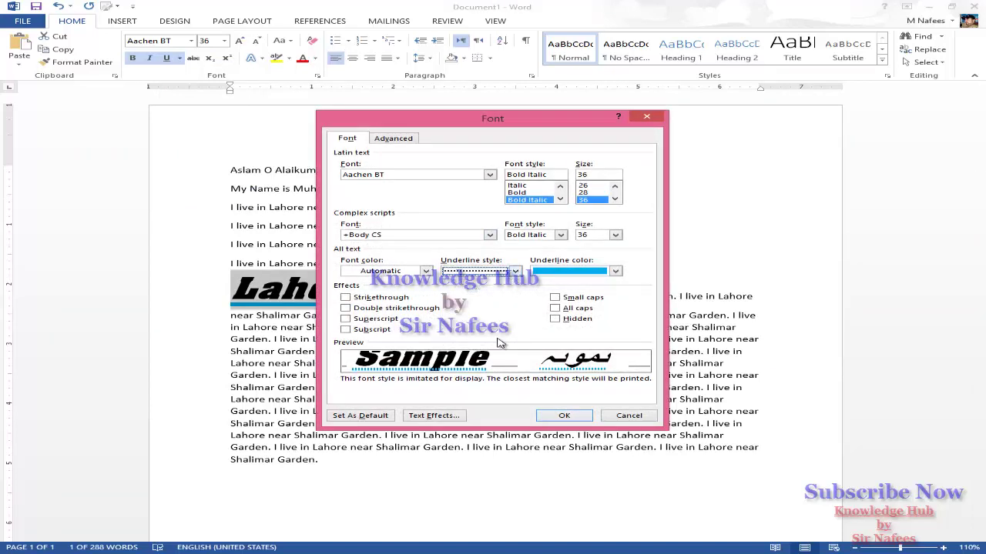
pyautogui.press('Return')
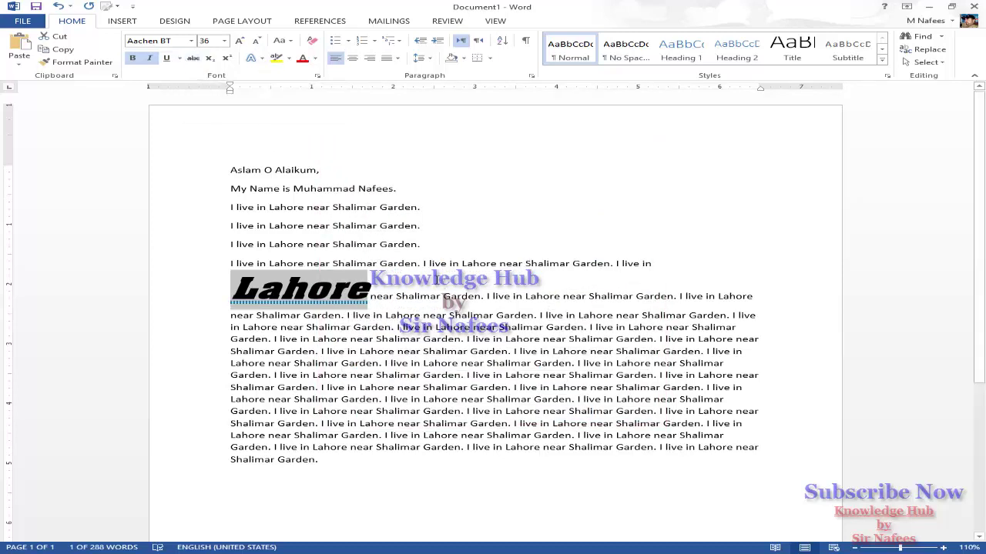
pyautogui.click(439, 295)
pyautogui.moveTo(287, 288); pyautogui.dragTo(327, 289)
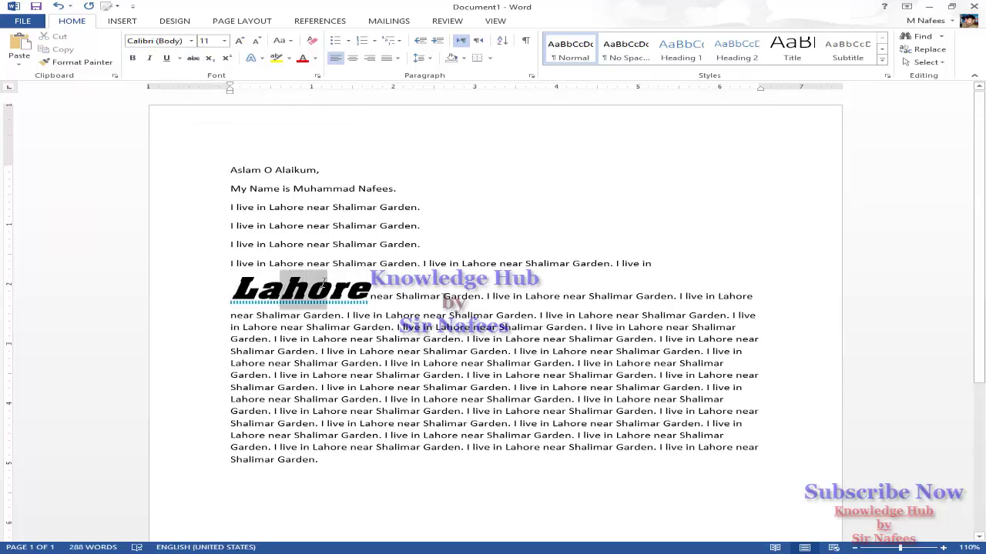
# Strike through part of Lahore and the following 'I live in Lahore near Shalimar Garden.' sentence
pyautogui.click(193, 59)
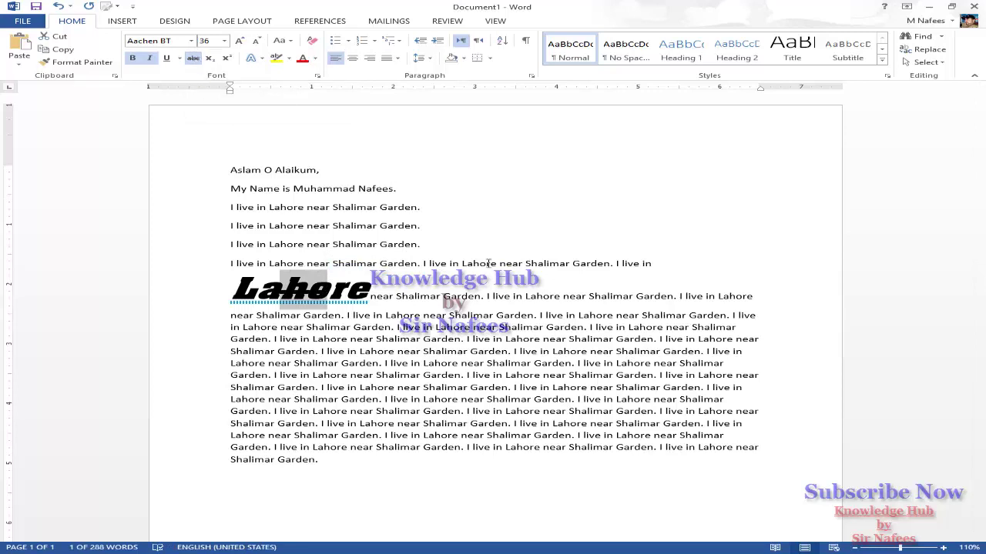
pyautogui.moveTo(483, 296); pyautogui.dragTo(674, 297)
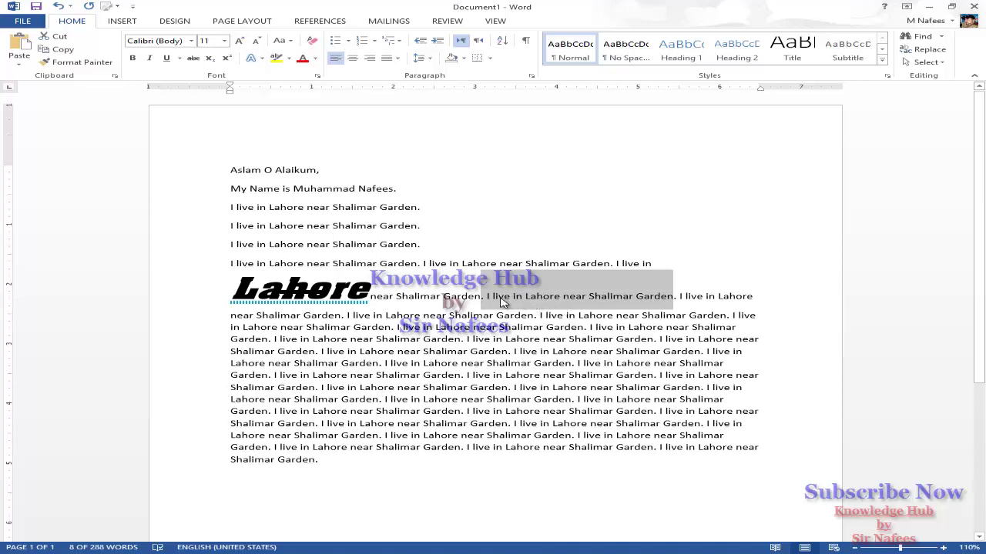
pyautogui.click(487, 297)
pyautogui.moveTo(487, 297)
pyautogui.mouseDown()
pyautogui.moveTo(645, 321)
pyautogui.moveTo(716, 316)
pyautogui.moveTo(714, 300)
pyautogui.mouseUp()
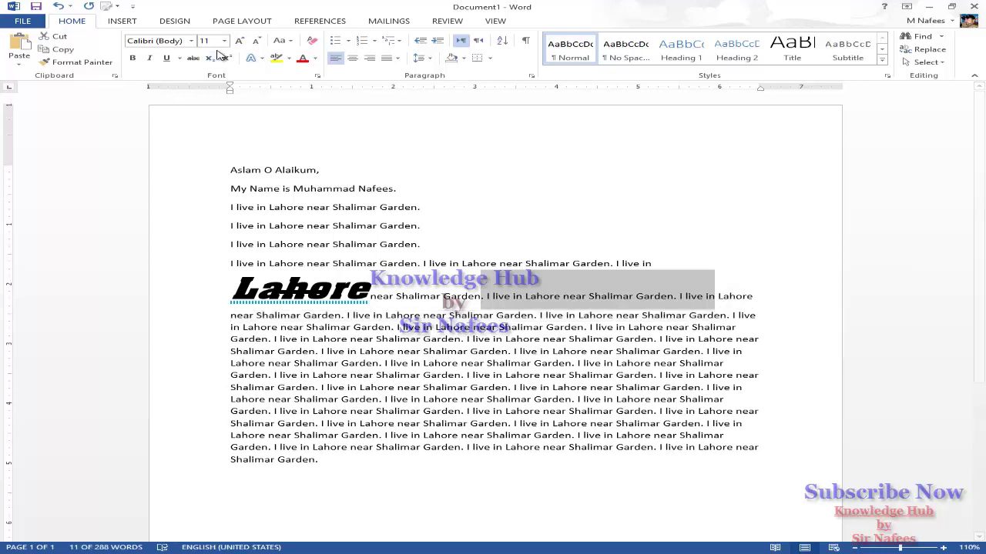
pyautogui.click(192, 59)
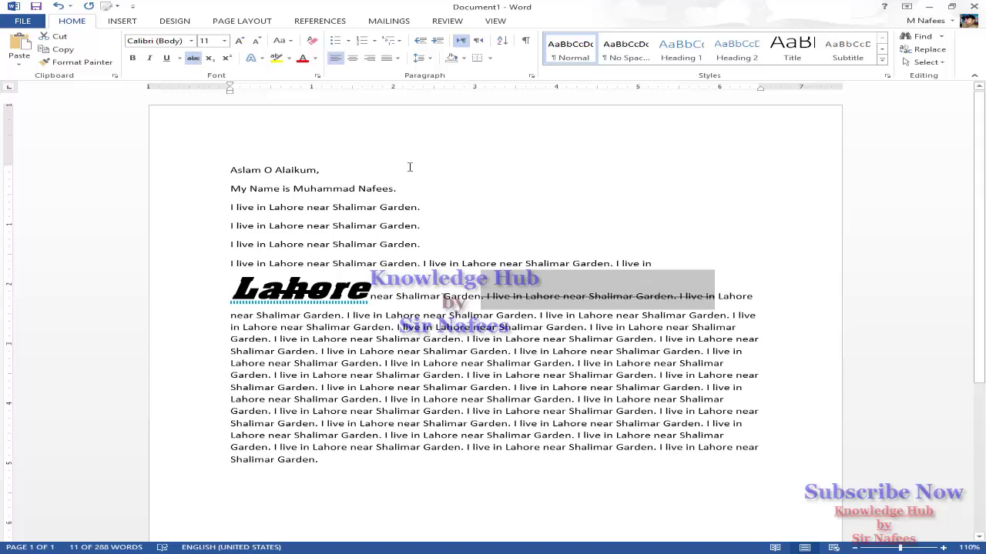
pyautogui.click(447, 186)
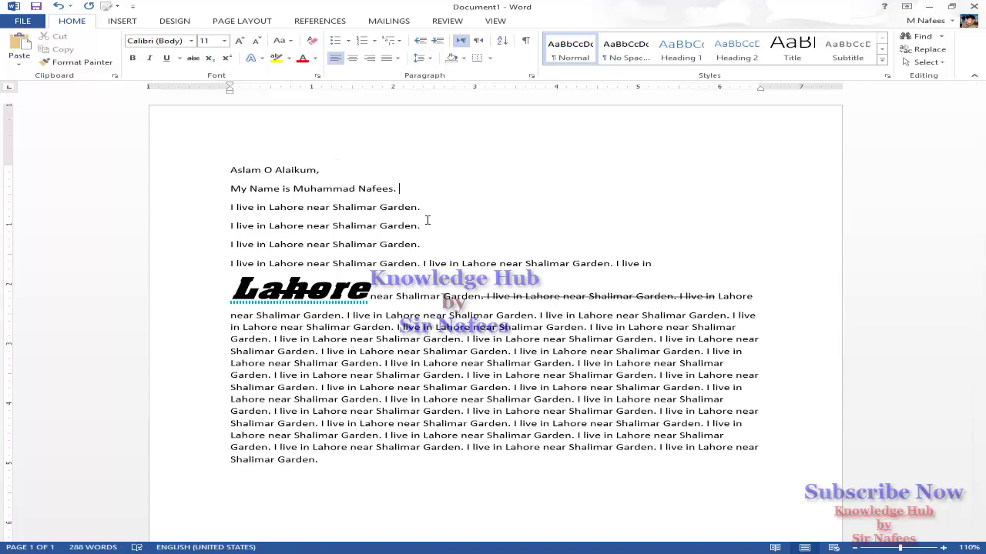
# Type H2O on a new line below the long Lahore paragraph and select its 2
pyautogui.scroll(-1, 315, 409)
pyautogui.scroll(-2, 315, 409)
pyautogui.scroll(-1, 315, 408)
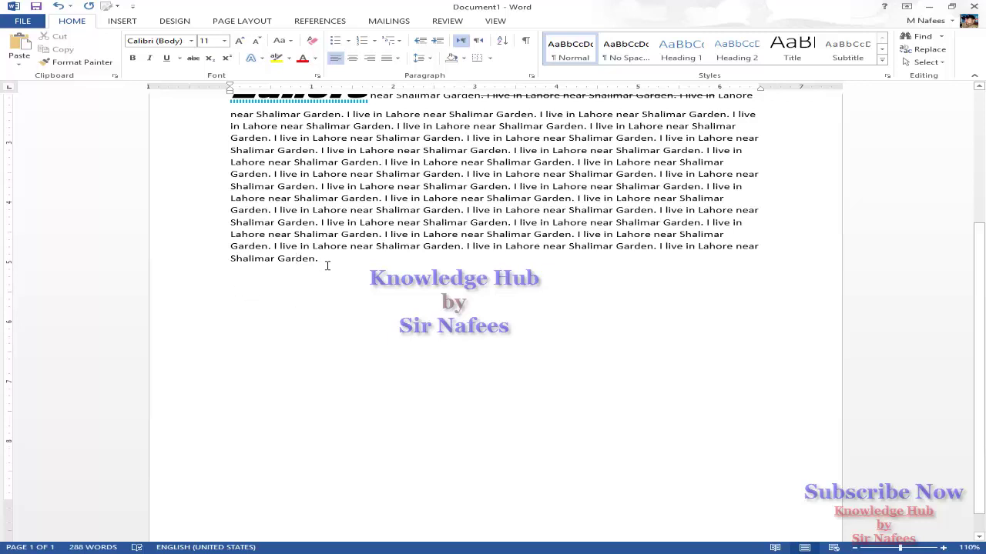
pyautogui.press('Return')
pyautogui.write('H2O')
pyautogui.moveTo(243, 276); pyautogui.dragTo(240, 277)
# Make the 2 in H2O subscript, giving H₂O
pyautogui.click(209, 62)
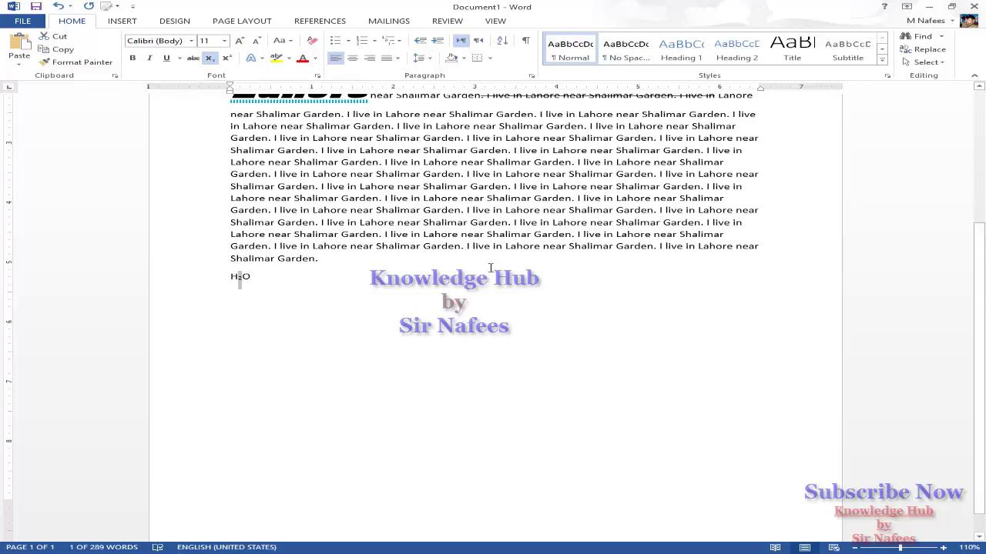
pyautogui.click(420, 300)
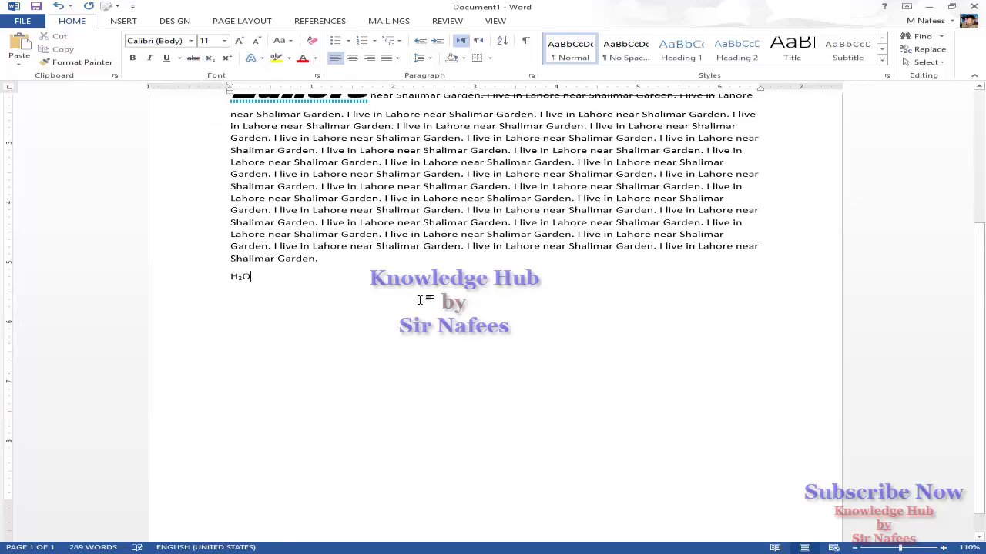
pyautogui.moveTo(236, 277); pyautogui.dragTo(244, 277)
pyautogui.click(209, 58)
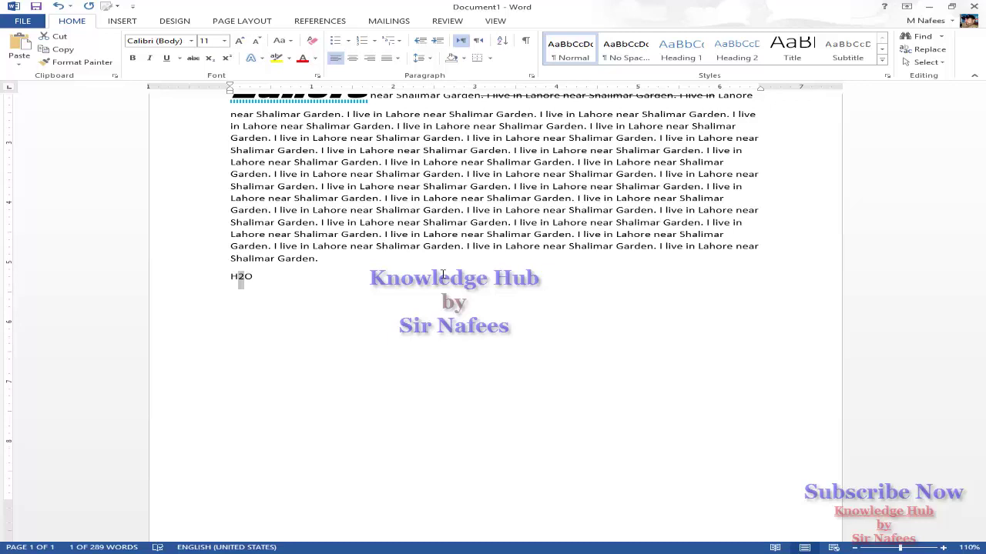
pyautogui.hotkey('ctrl', '=')
pyautogui.hotkey('ctrl', '=')
pyautogui.hotkey('ctrl', '=')
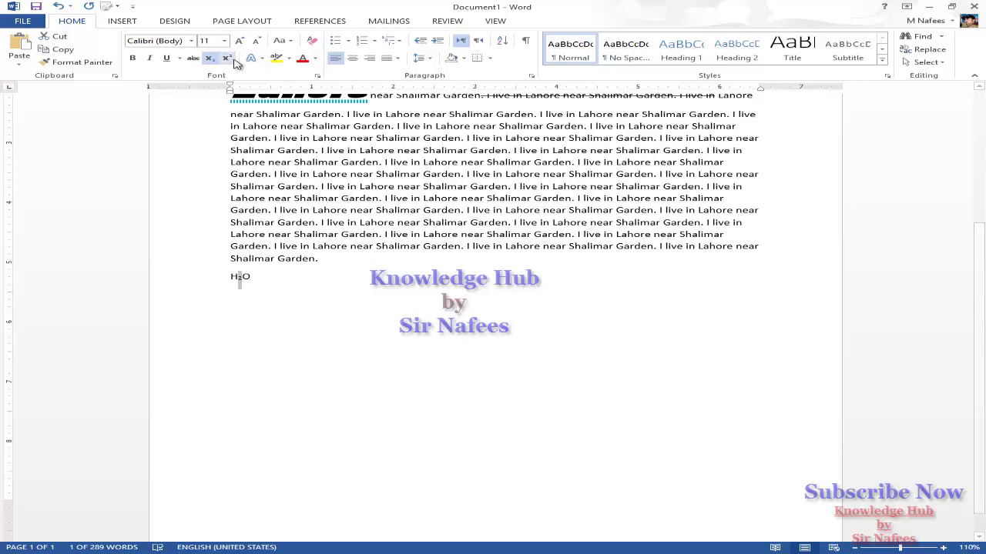
pyautogui.click(255, 277)
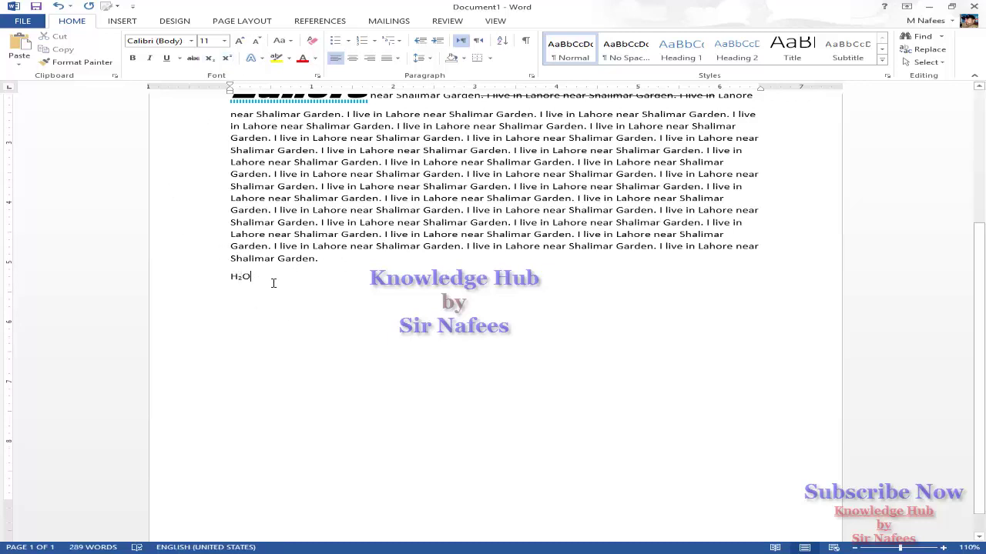
# Add a line 32=9 below H₂O and superscript its 2 to read 3²=9
pyautogui.press('Return')
pyautogui.write('32=')
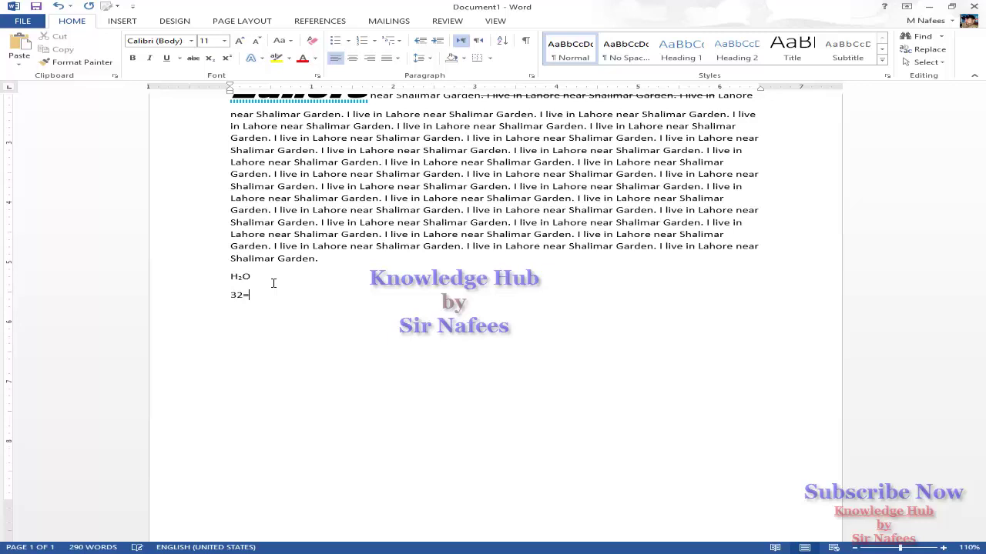
pyautogui.write('9')
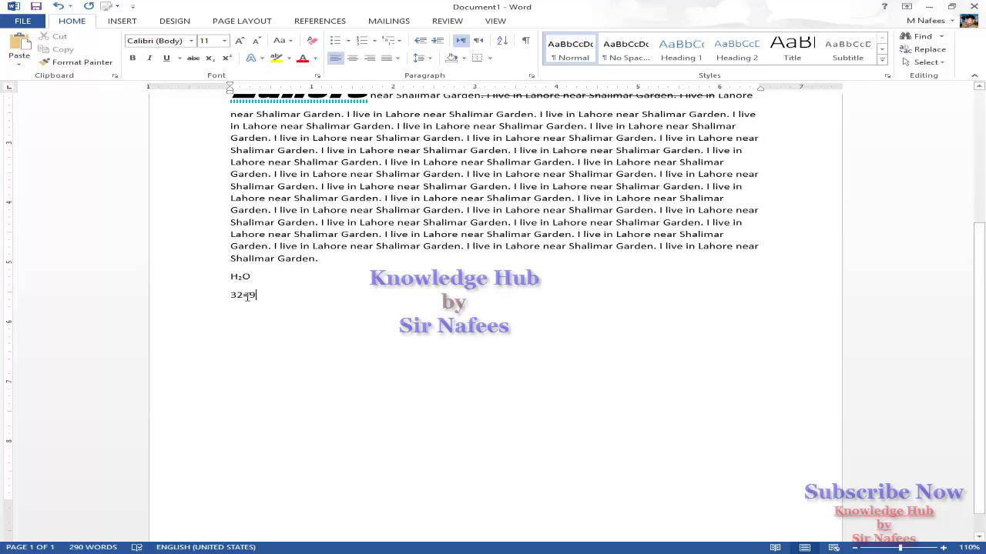
pyautogui.moveTo(244, 295); pyautogui.dragTo(236, 296)
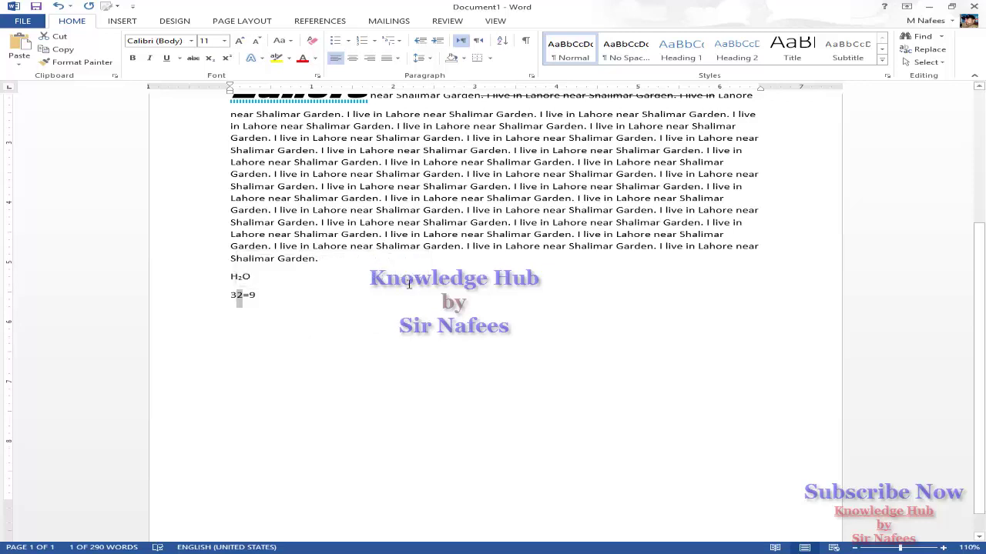
pyautogui.hotkey('ctrl', 'shift', '=')
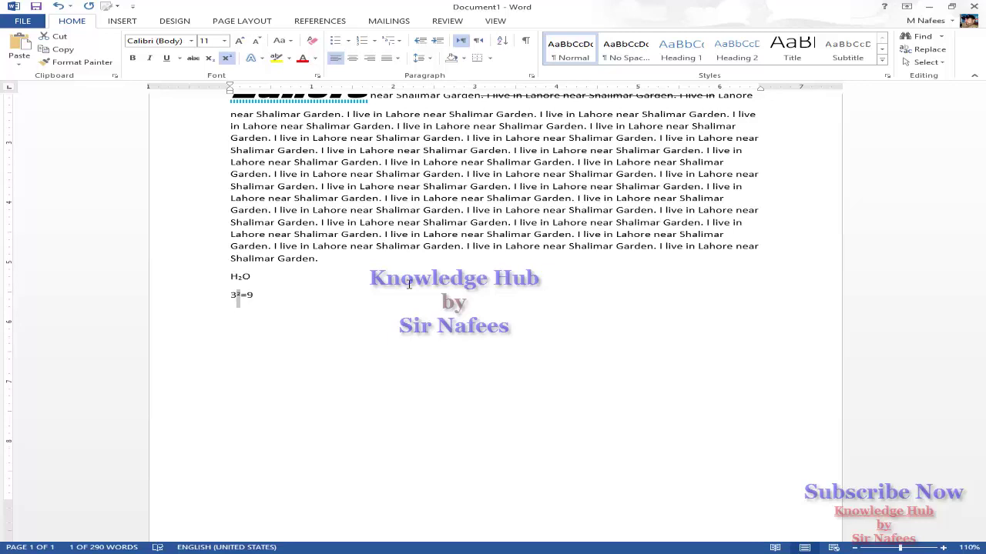
pyautogui.click(330, 306)
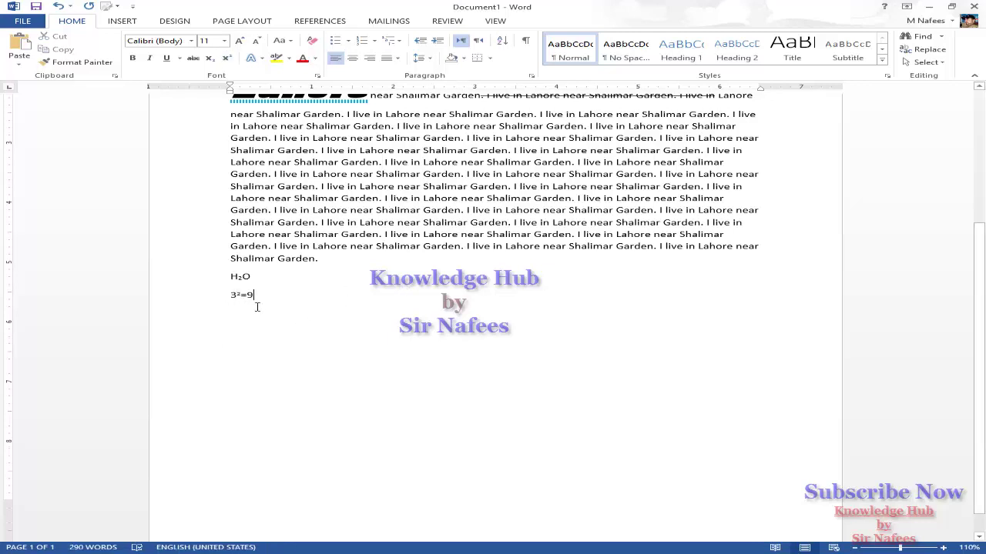
# Reselect the 3²=9 and H₂O lines and the subscript 2 to check their formatting
pyautogui.click(218, 295)
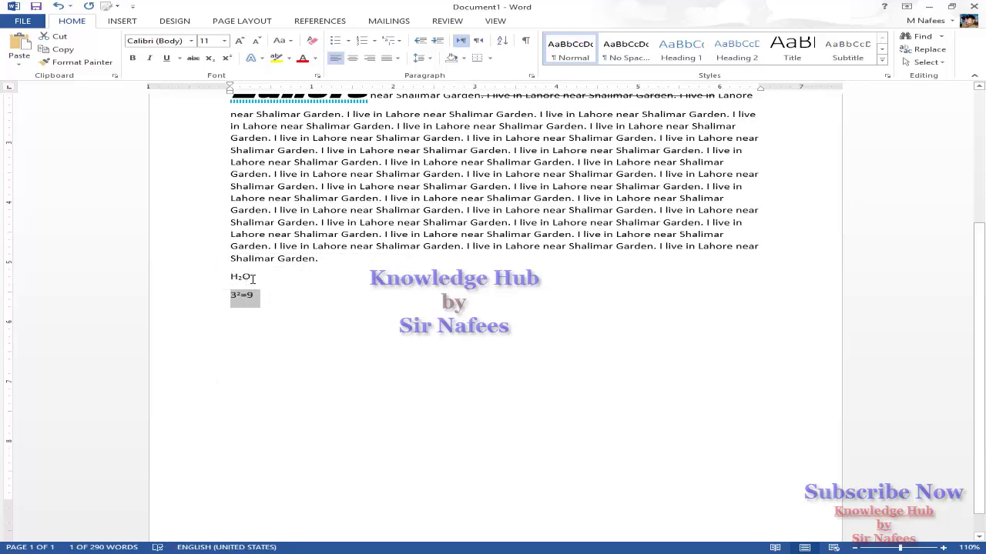
pyautogui.doubleClick(247, 278)
pyautogui.click(278, 310)
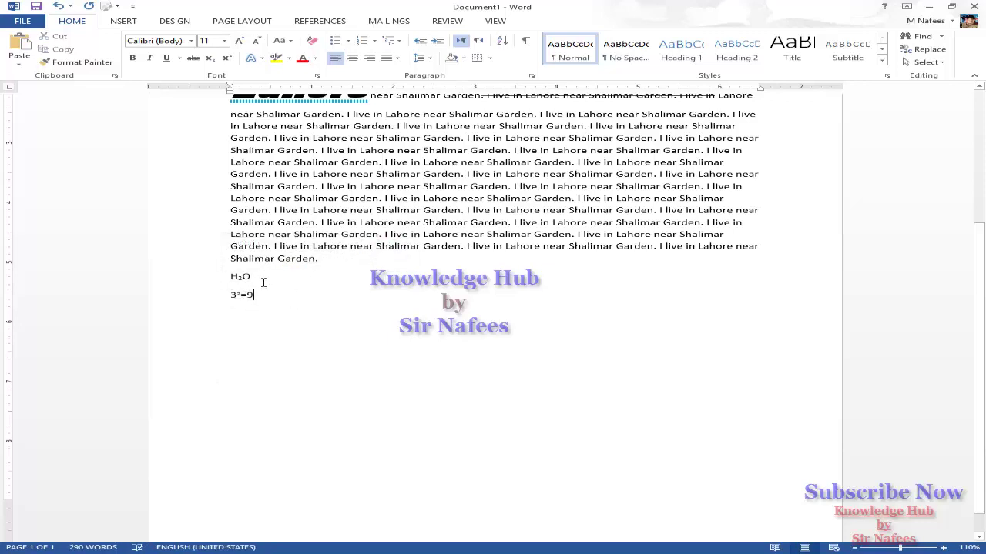
pyautogui.click(227, 277)
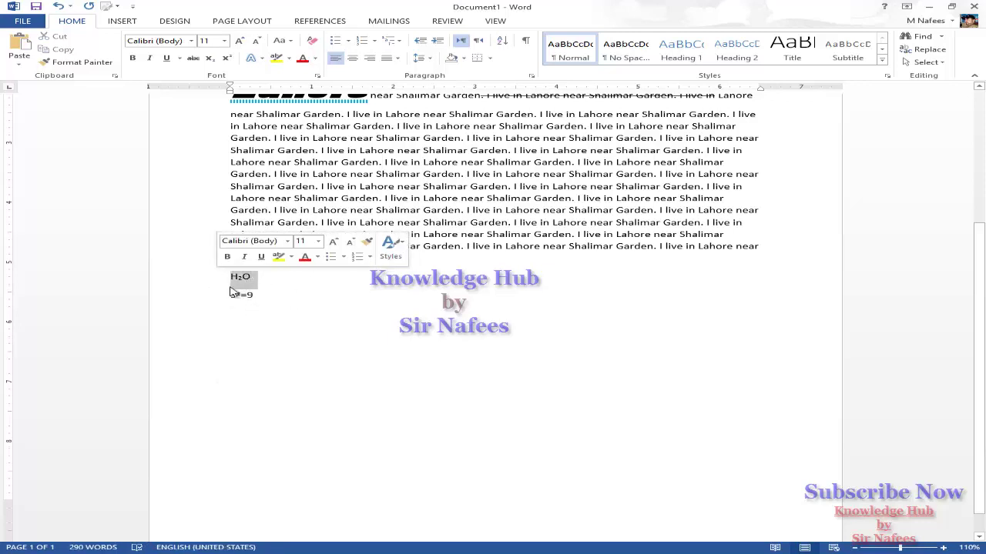
pyautogui.click(263, 310)
pyautogui.moveTo(242, 279); pyautogui.dragTo(236, 279)
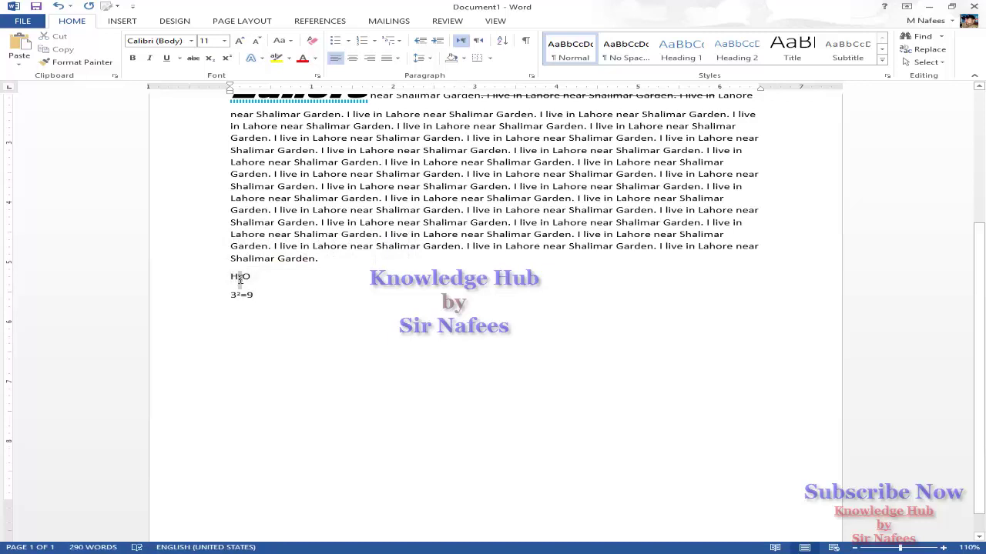
pyautogui.click(305, 326)
# Preview the Text Effects gallery on the large Lahore word without applying an effect
pyautogui.scroll(2, 410, 204)
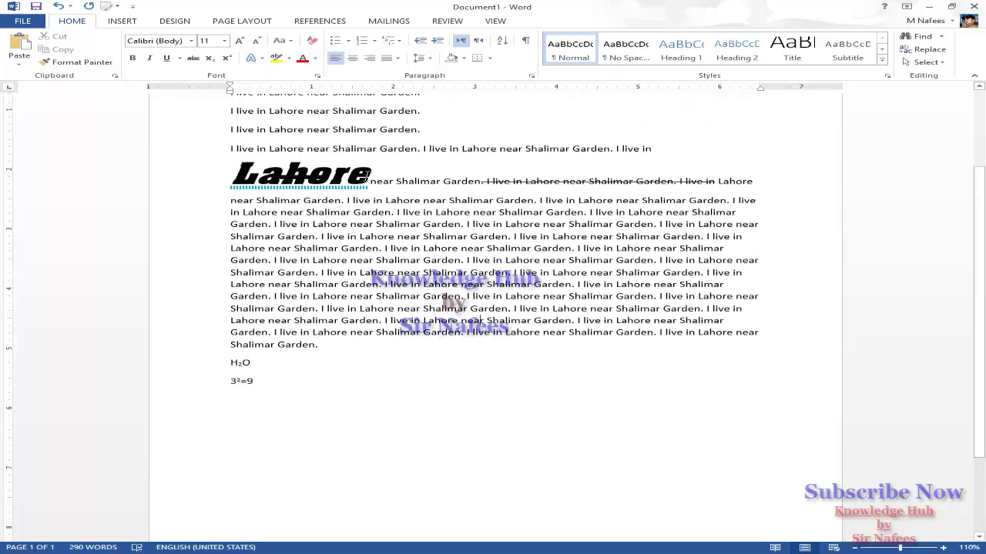
pyautogui.moveTo(372, 175); pyautogui.dragTo(244, 171)
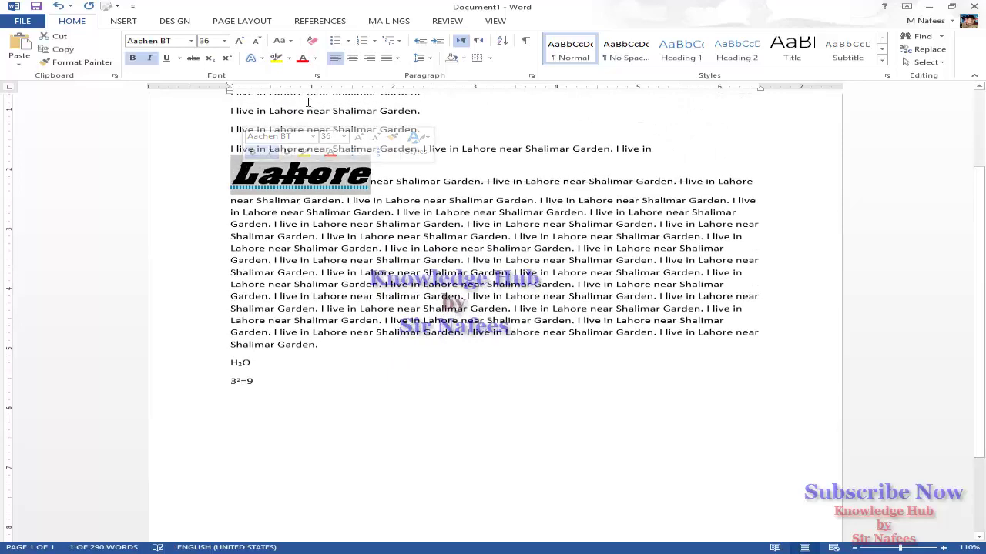
pyautogui.click(260, 61)
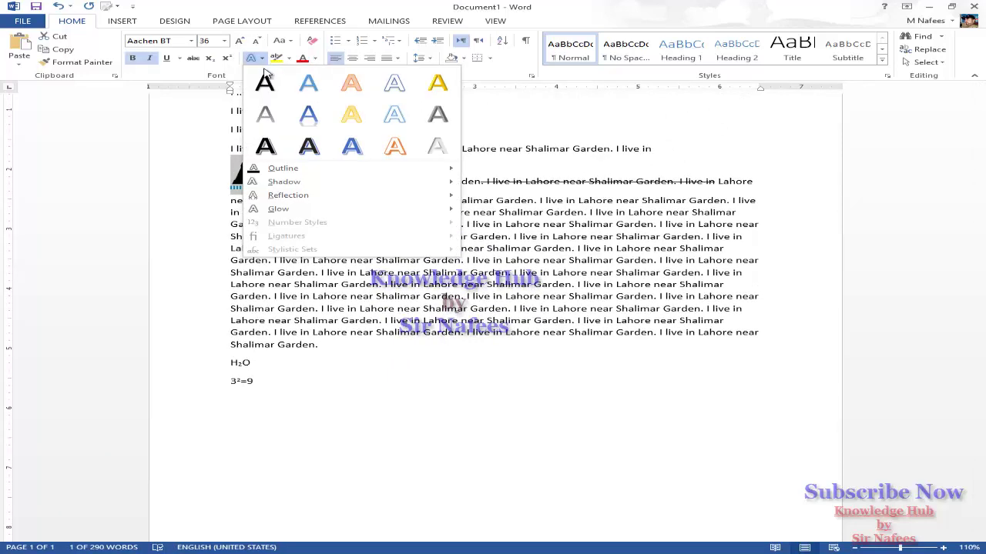
pyautogui.press('Escape')
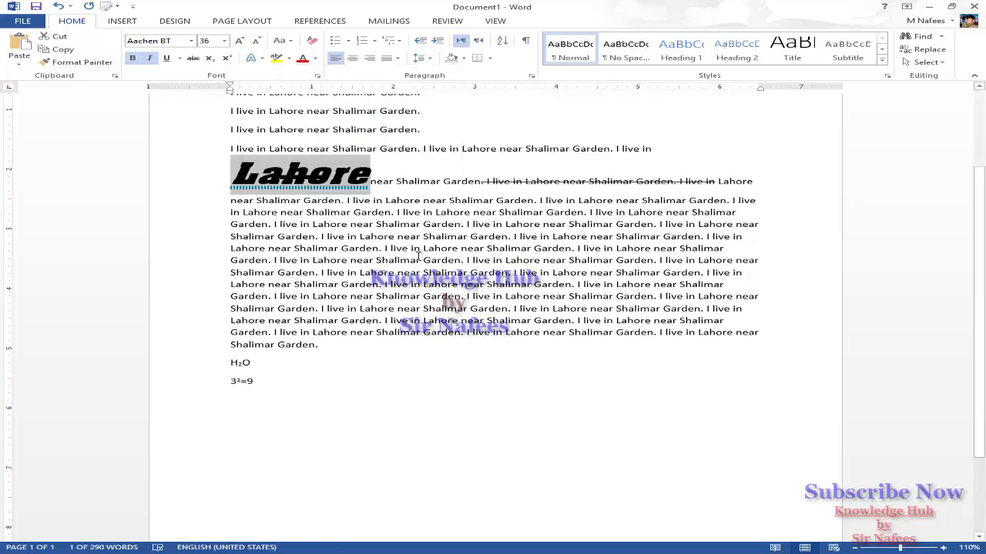
# Grow the 'Lahore near' text on the last line to 26 point
pyautogui.moveTo(762, 334); pyautogui.dragTo(698, 333)
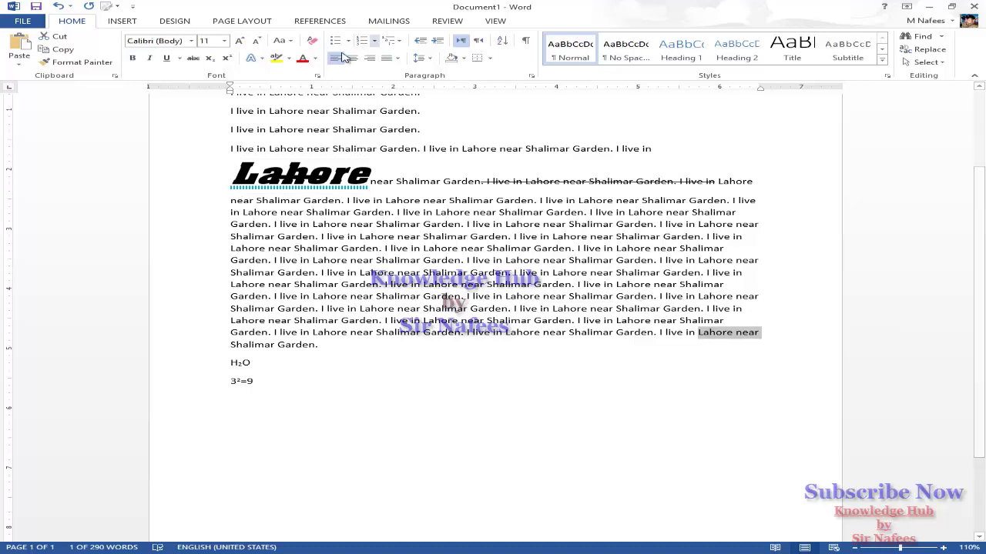
pyautogui.click(238, 42)
pyautogui.click(238, 43)
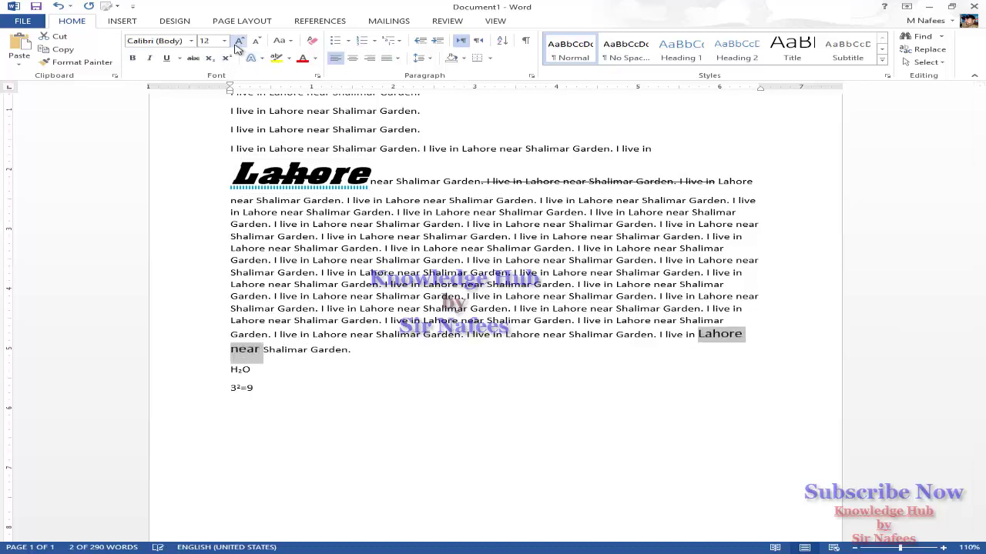
pyautogui.click(238, 42)
pyautogui.click(238, 43)
pyautogui.click(237, 42)
pyautogui.click(238, 43)
pyautogui.click(238, 42)
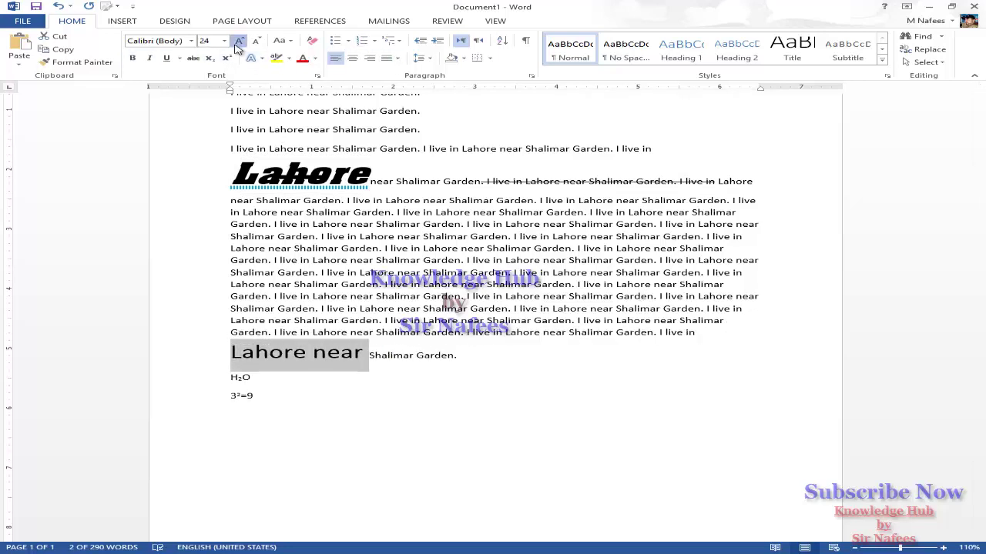
pyautogui.click(238, 43)
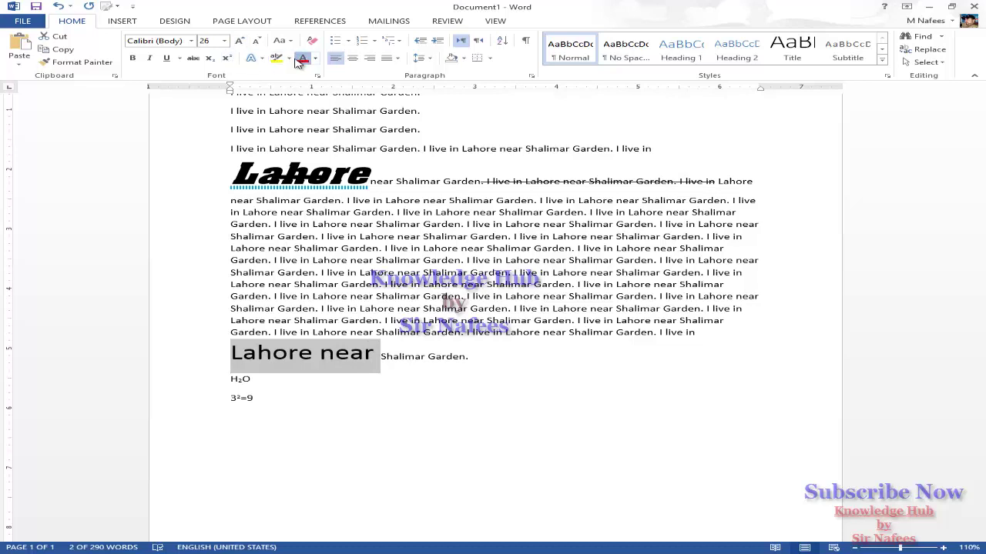
# Make 'Lahore near' bold and underlined, then browse the Text Effects gallery
pyautogui.click(132, 59)
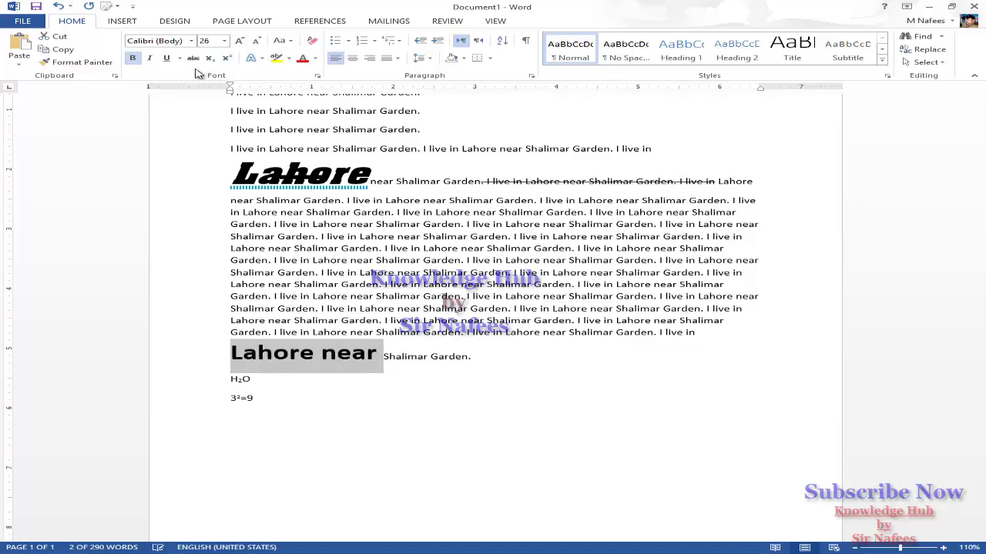
pyautogui.click(165, 59)
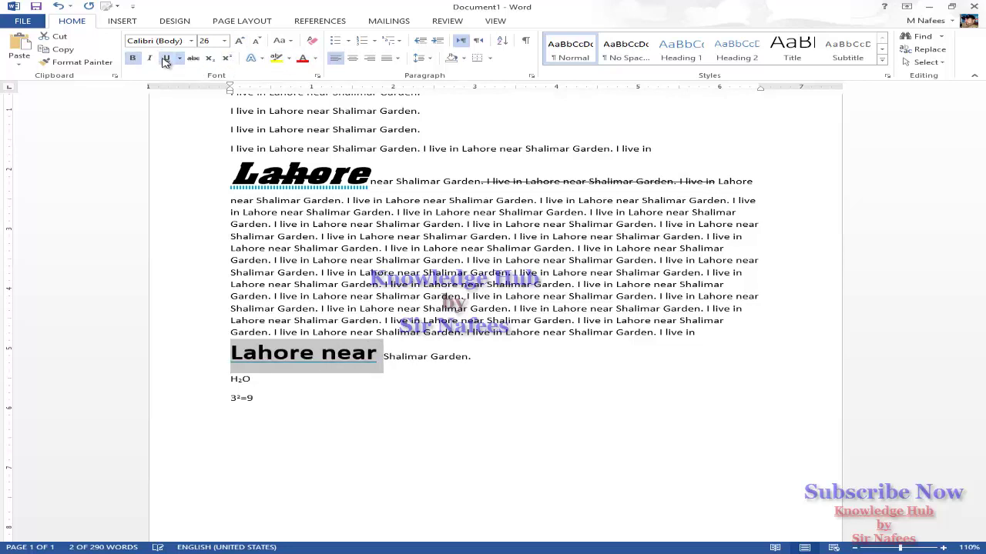
pyautogui.click(262, 59)
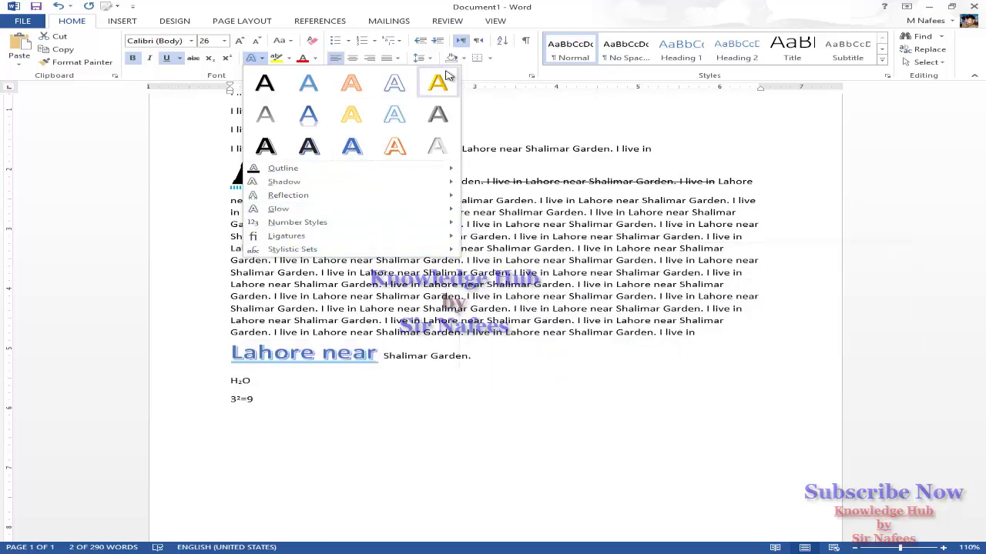
pyautogui.press('Escape')
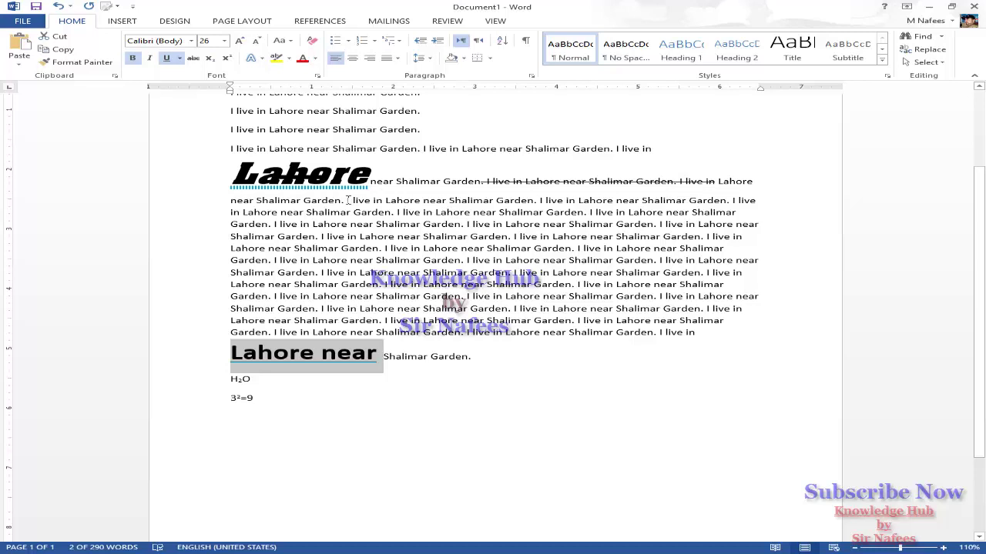
# Change the second-line sentence to lowercase, then to Sentence case
pyautogui.moveTo(343, 200); pyautogui.dragTo(531, 200)
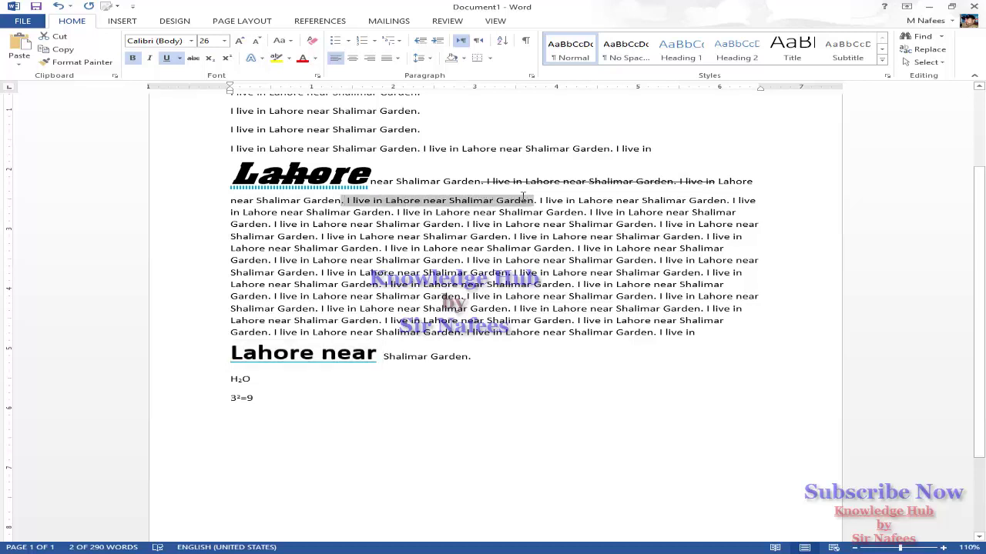
pyautogui.click(284, 40)
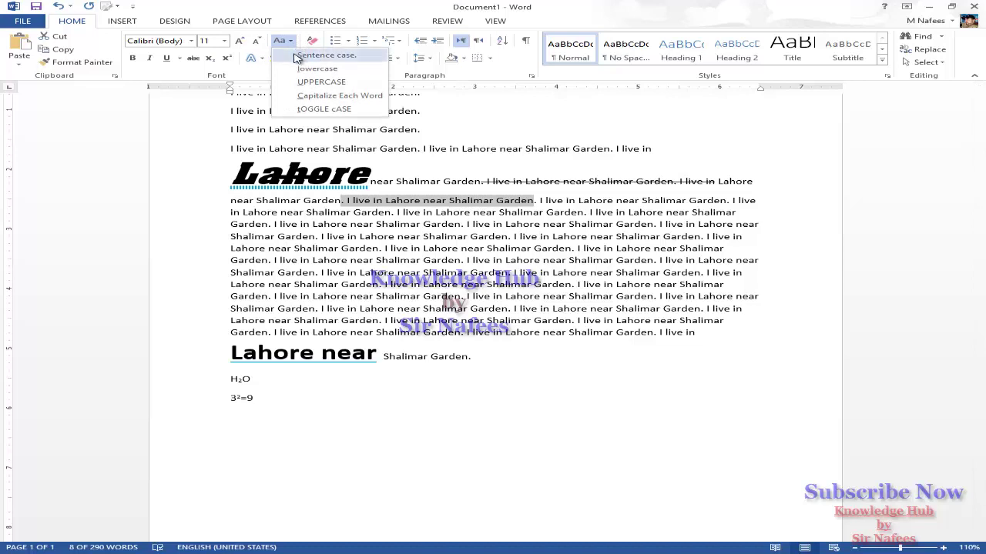
pyautogui.click(295, 56)
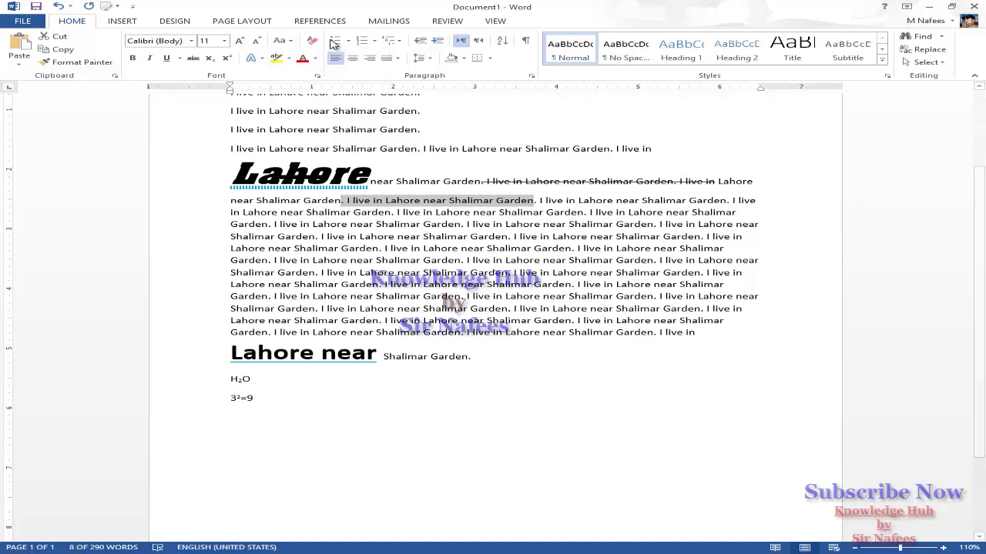
pyautogui.click(282, 41)
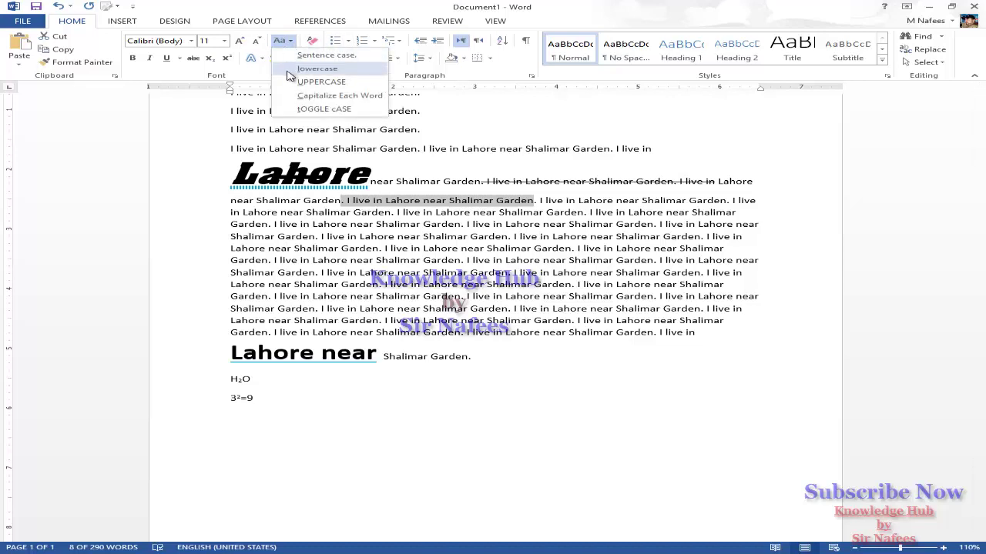
pyautogui.click(289, 72)
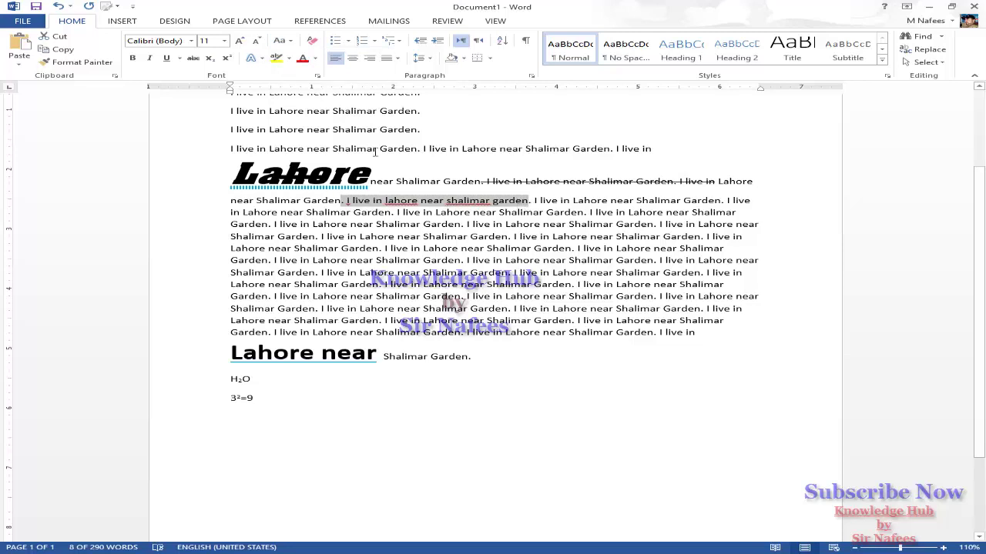
pyautogui.click(281, 41)
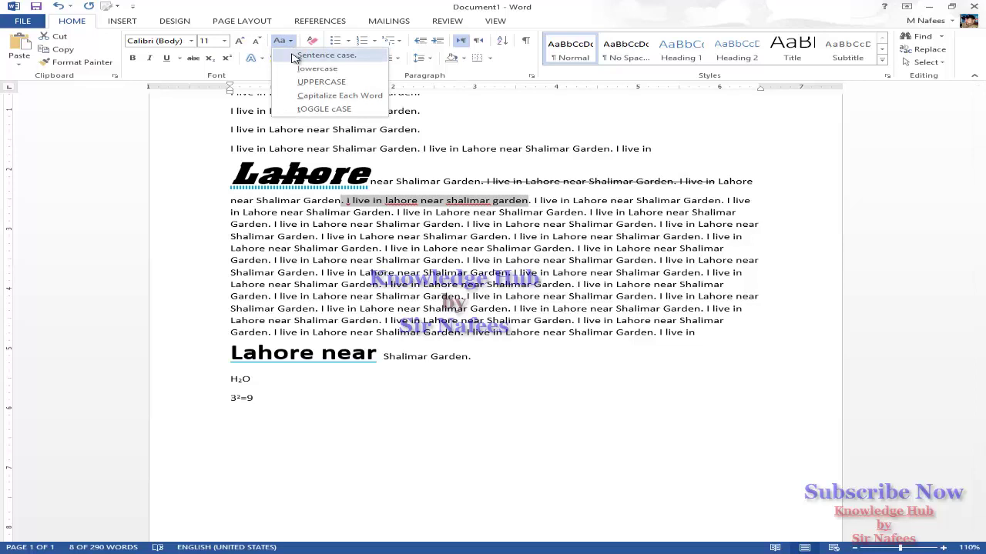
pyautogui.click(293, 55)
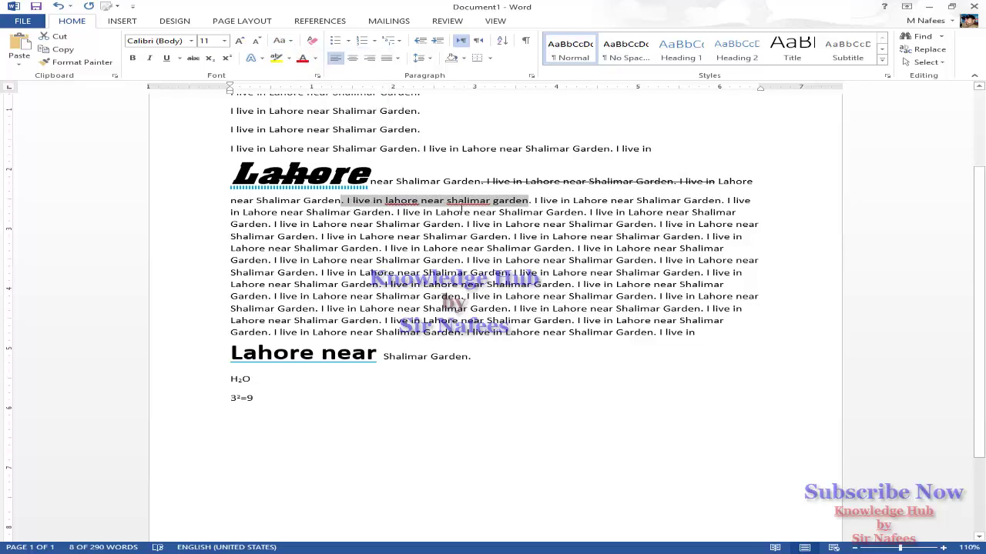
# Try UPPERCASE and tOGGLE cASE on the sentence, finishing with Capitalize Each Word
pyautogui.click(282, 41)
pyautogui.click(299, 84)
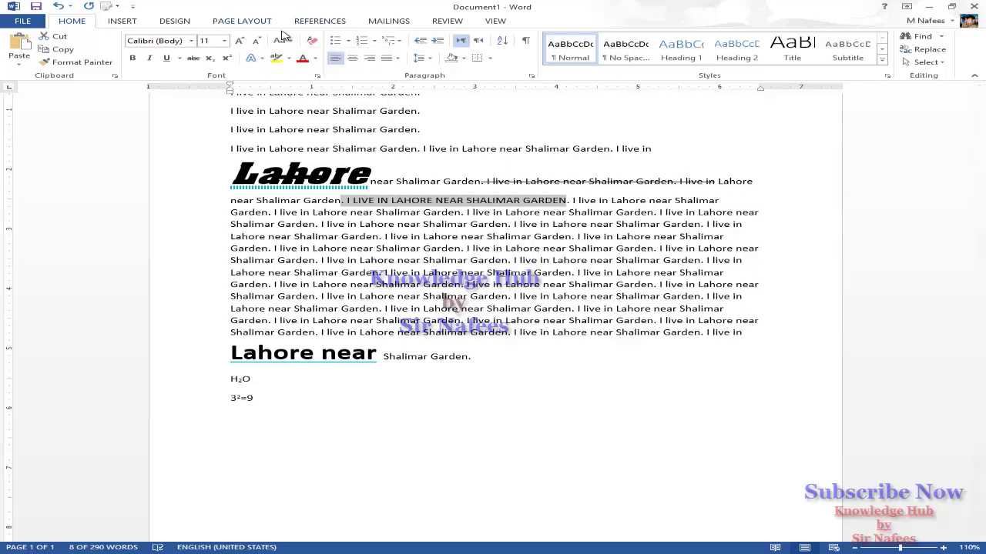
pyautogui.click(290, 43)
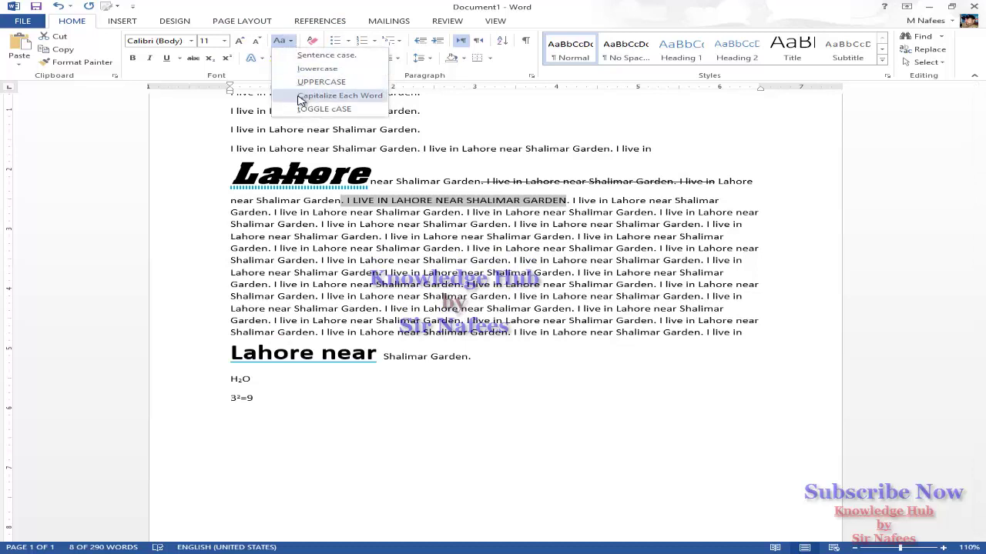
pyautogui.click(300, 97)
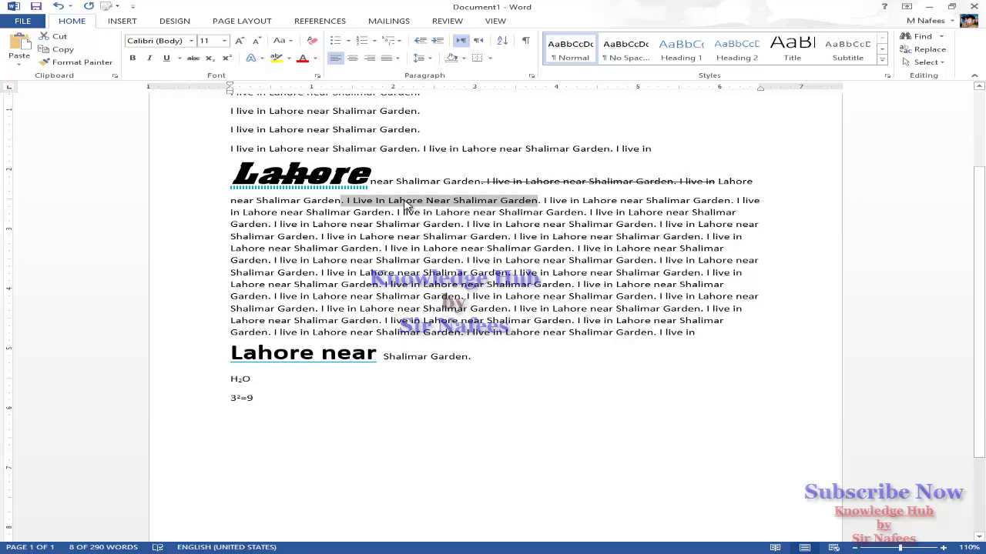
pyautogui.click(282, 41)
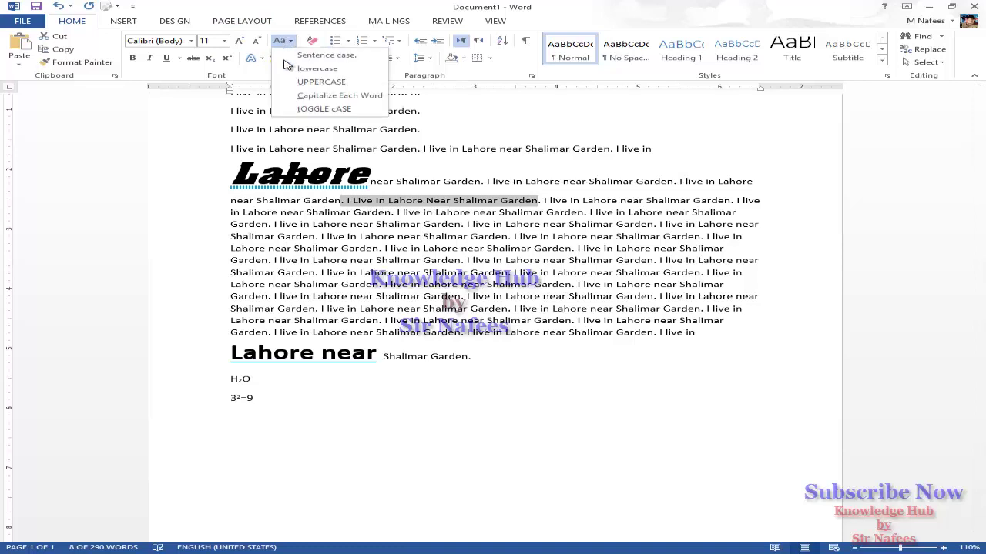
pyautogui.click(302, 109)
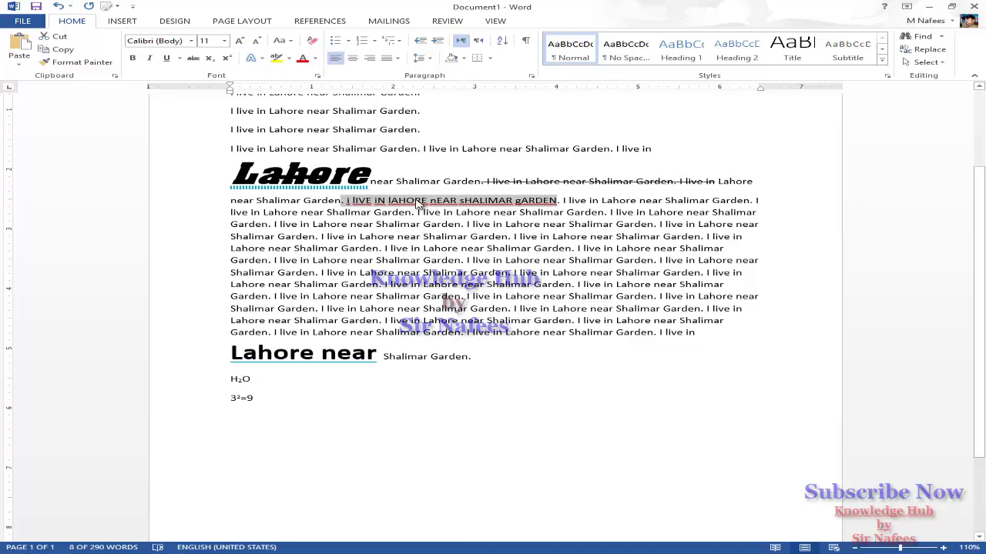
pyautogui.click(283, 40)
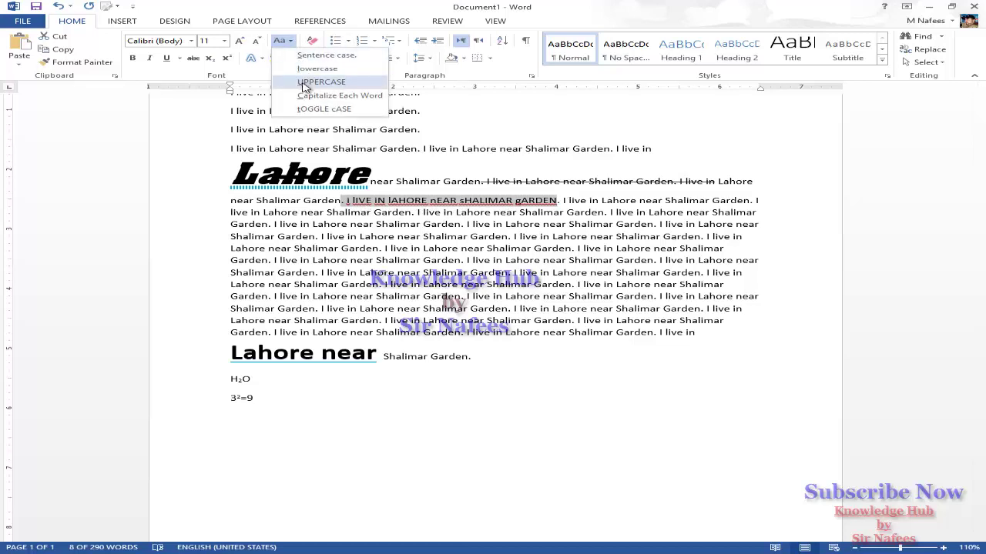
pyautogui.click(320, 94)
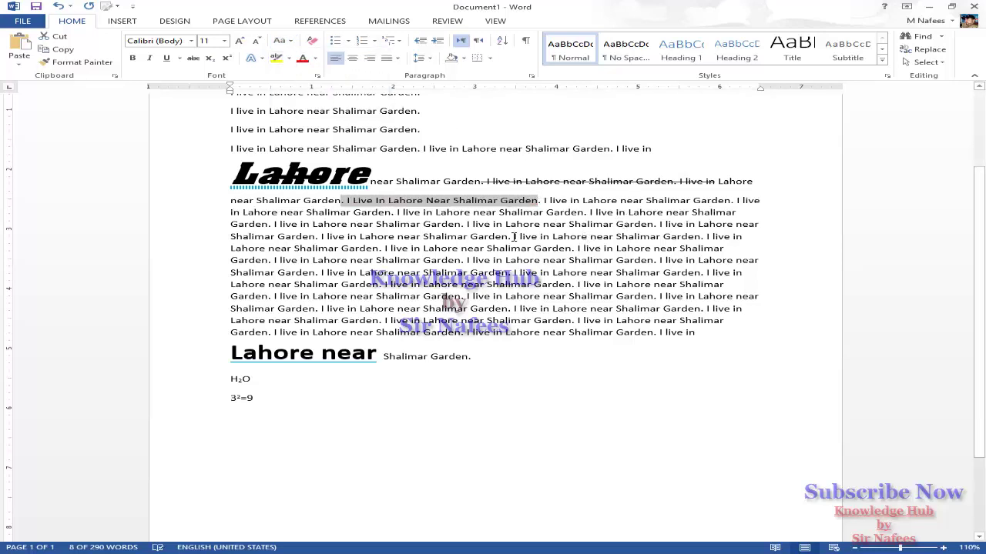
pyautogui.moveTo(513, 236); pyautogui.dragTo(690, 239)
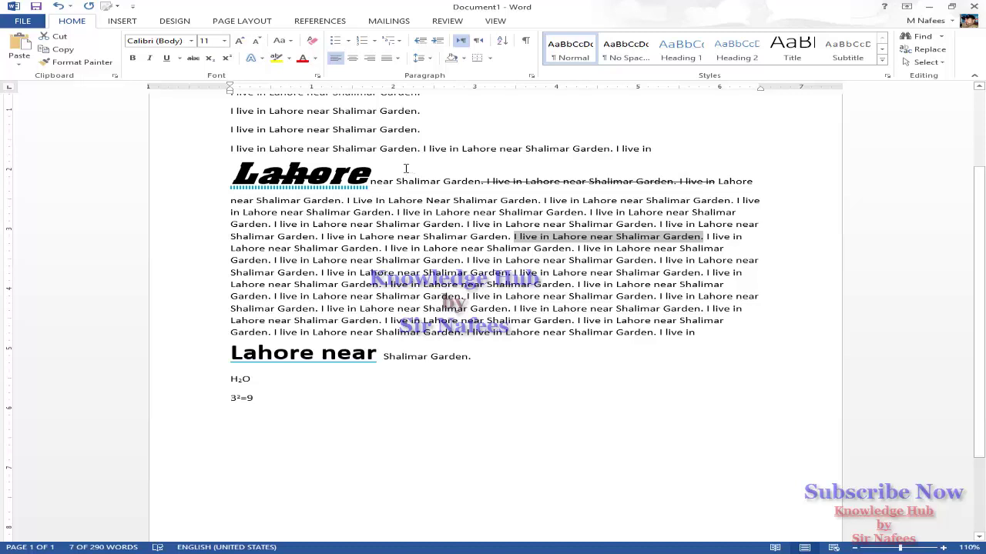
# Give the fifth-line sentence a blue font colour picked from the More Colors palette
pyautogui.click(288, 59)
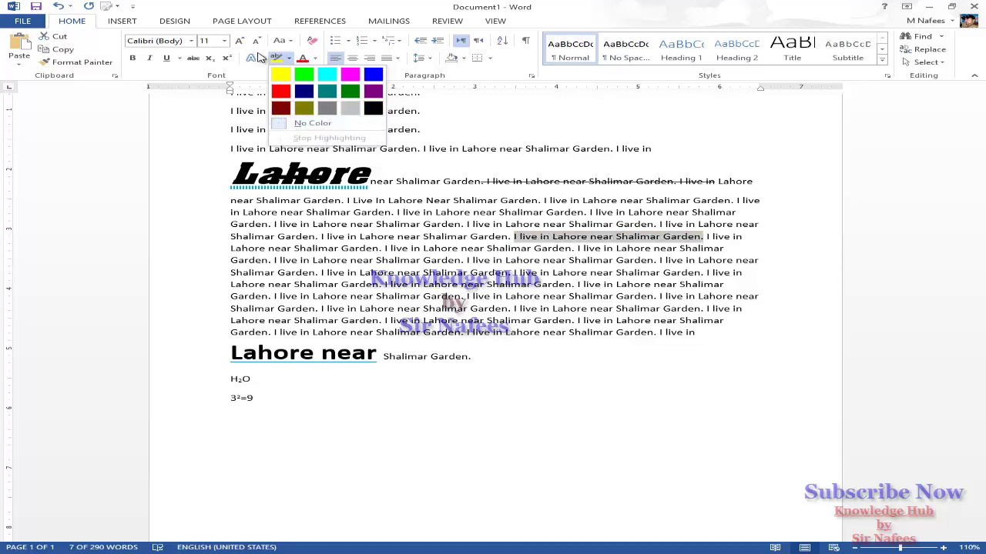
pyautogui.click(299, 52)
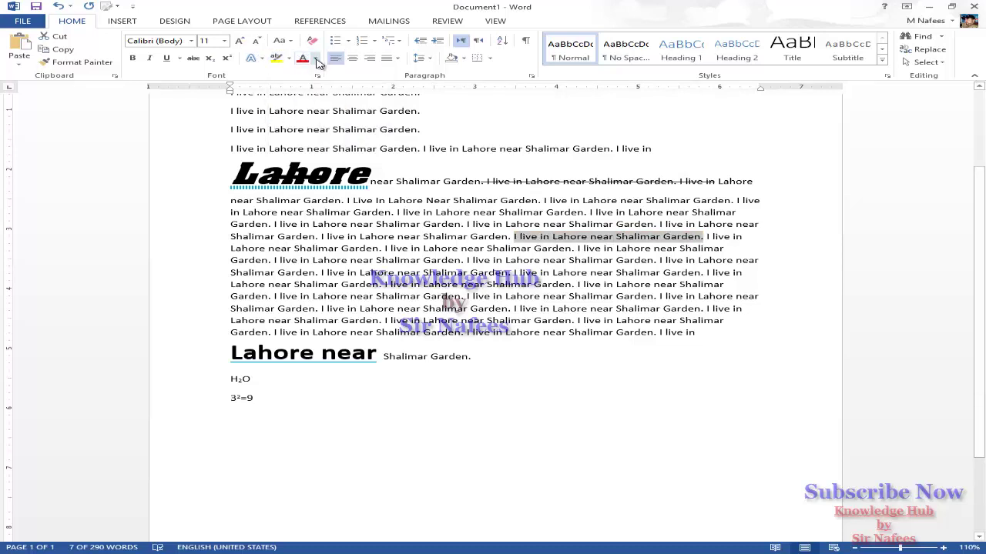
pyautogui.click(315, 59)
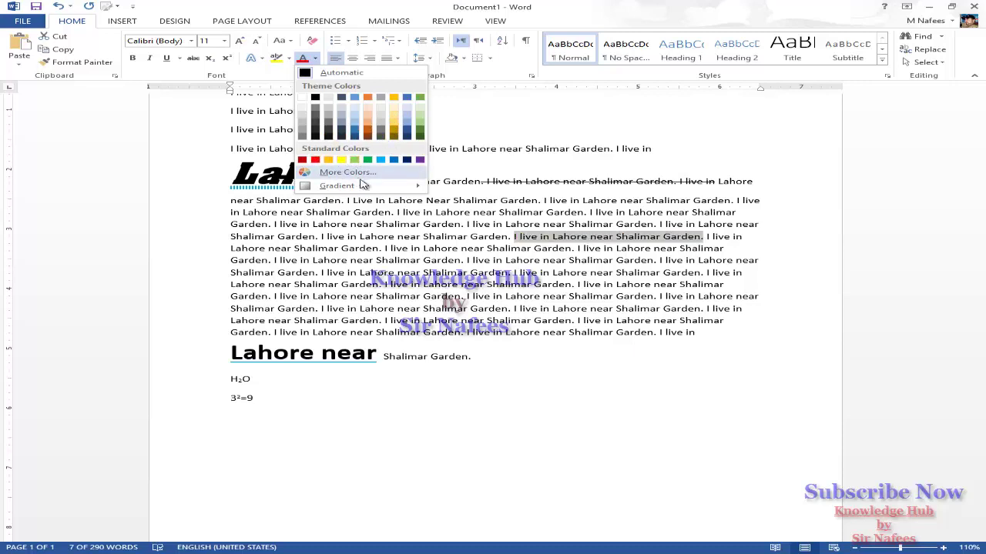
pyautogui.moveTo(338, 186)
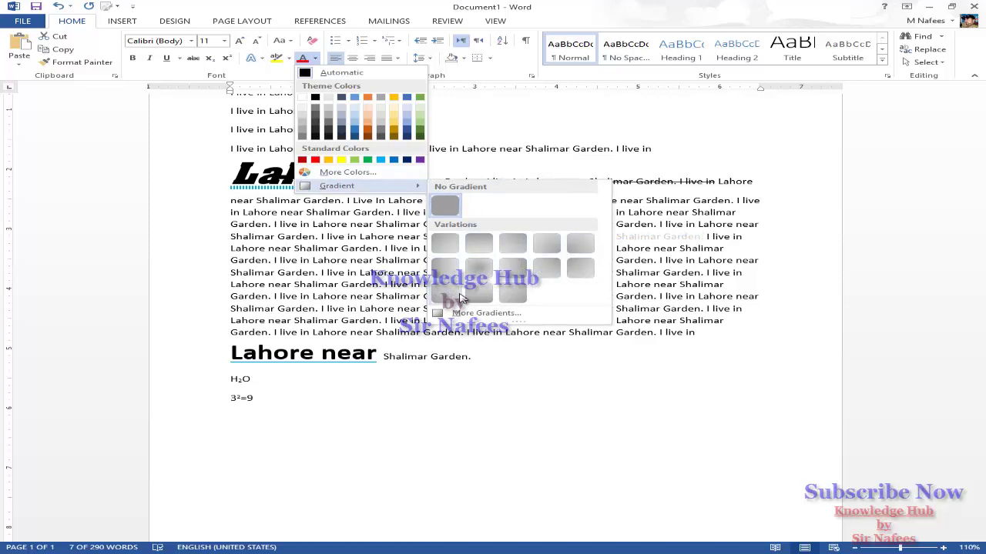
pyautogui.click(347, 171)
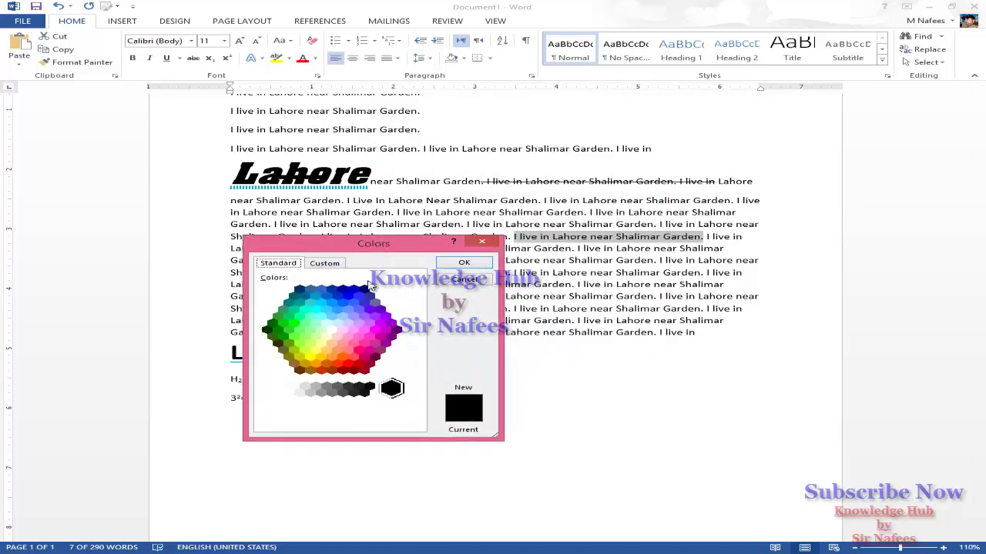
pyautogui.click(372, 311)
pyautogui.click(336, 297)
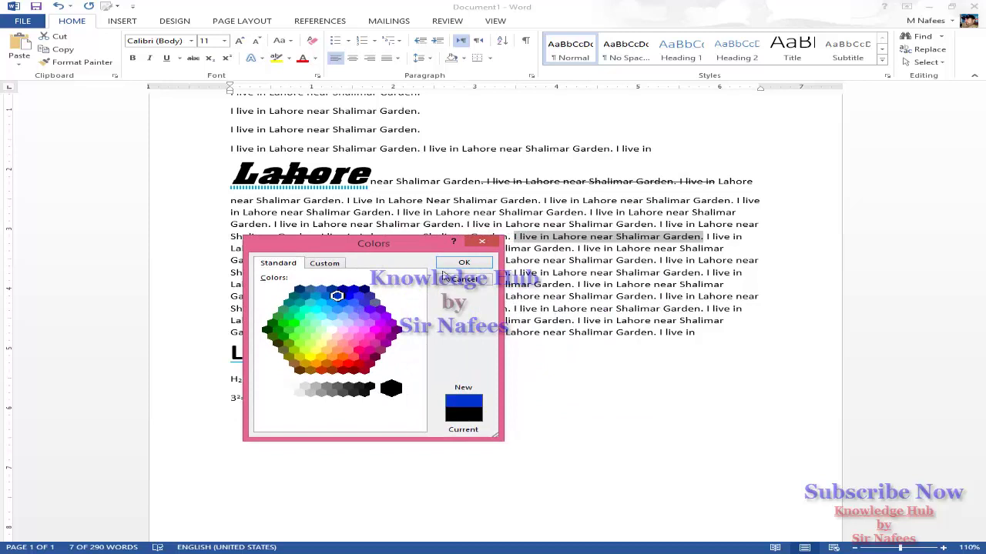
pyautogui.click(464, 262)
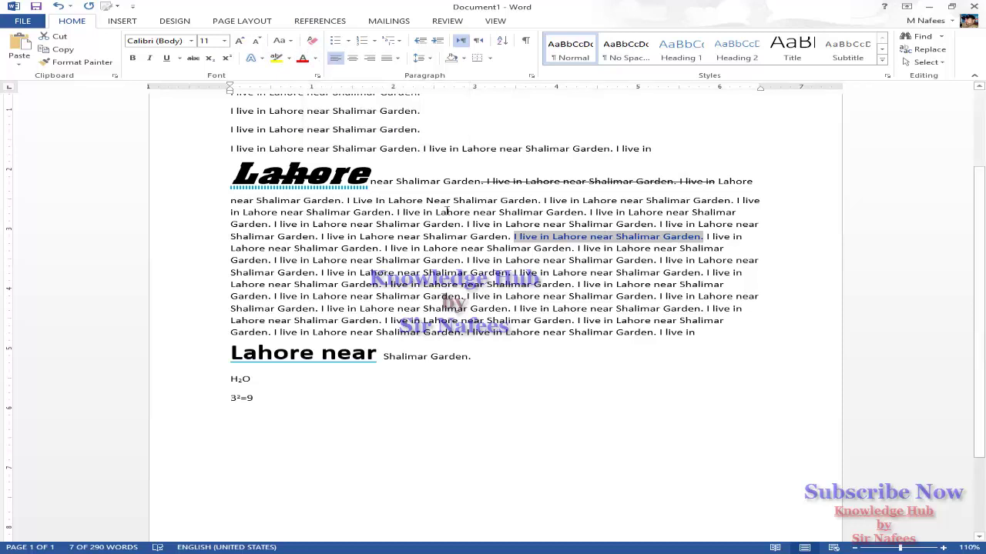
# Strip every format from the large stylised 'Lahore' word with Clear All Formatting
pyautogui.moveTo(372, 176); pyautogui.dragTo(232, 175)
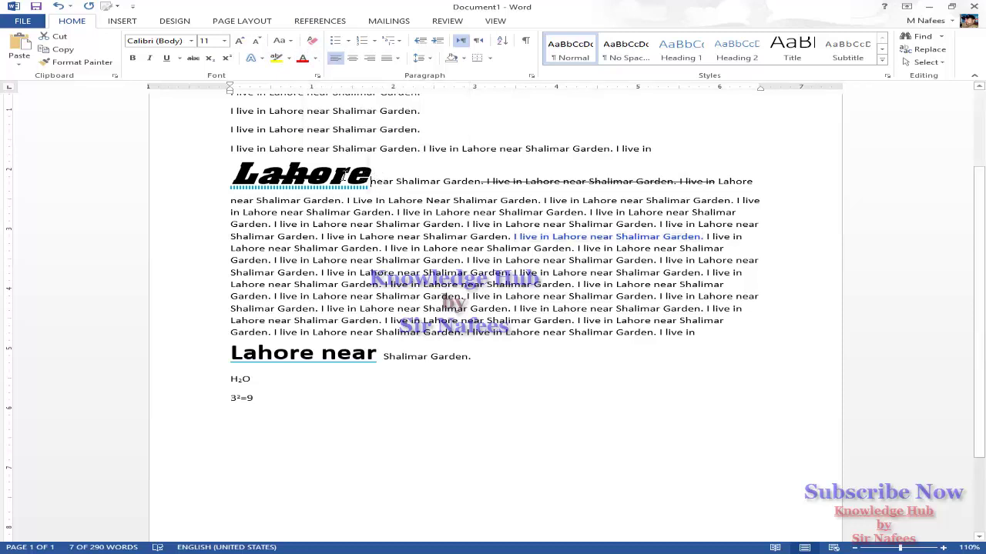
pyautogui.click(312, 40)
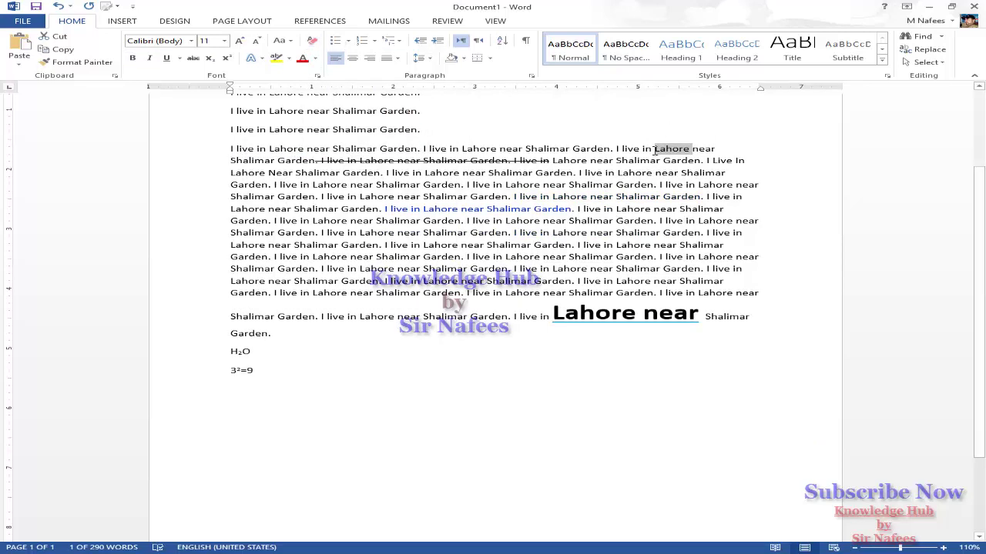